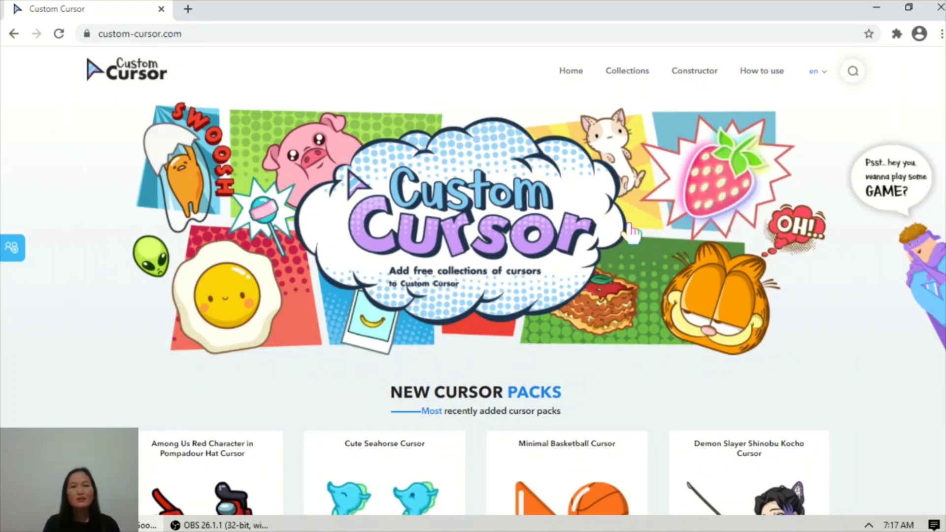
# Look through the new and top cursor packs on the Custom Cursor home page
pyautogui.scroll(-12, 614, 295)
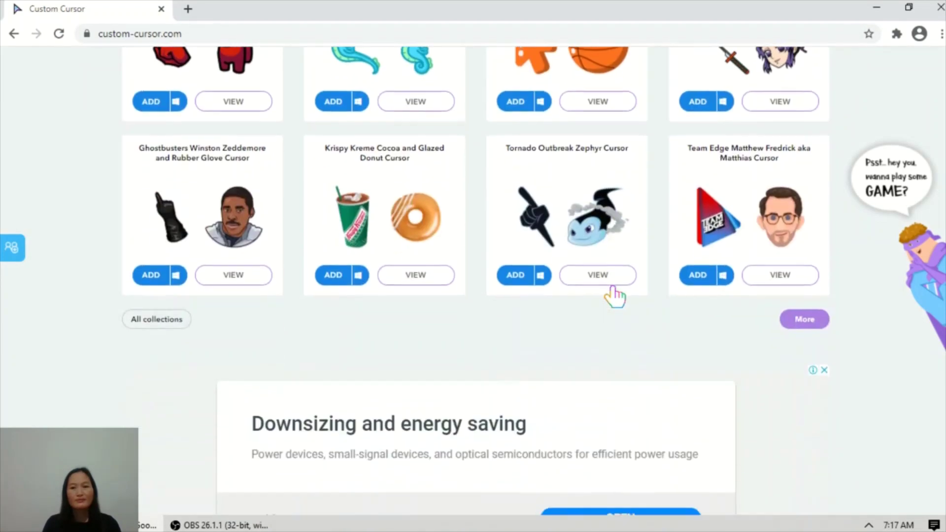
pyautogui.scroll(8, 613, 296)
pyautogui.scroll(-20, 615, 296)
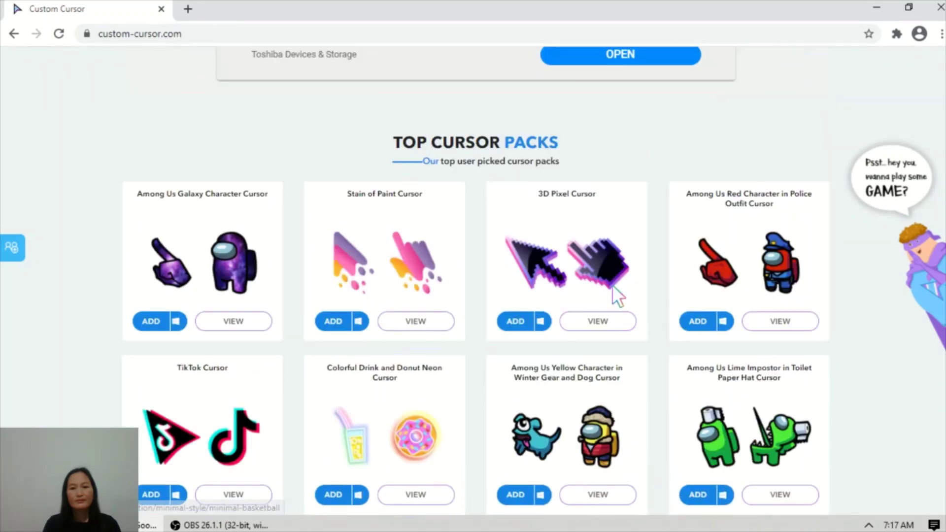
pyautogui.scroll(20, 613, 295)
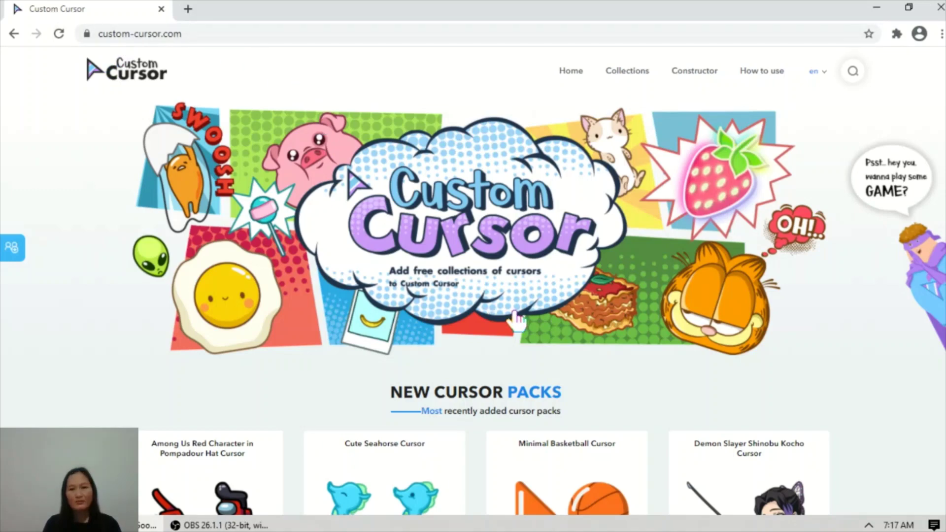
pyautogui.scroll(-5, 513, 317)
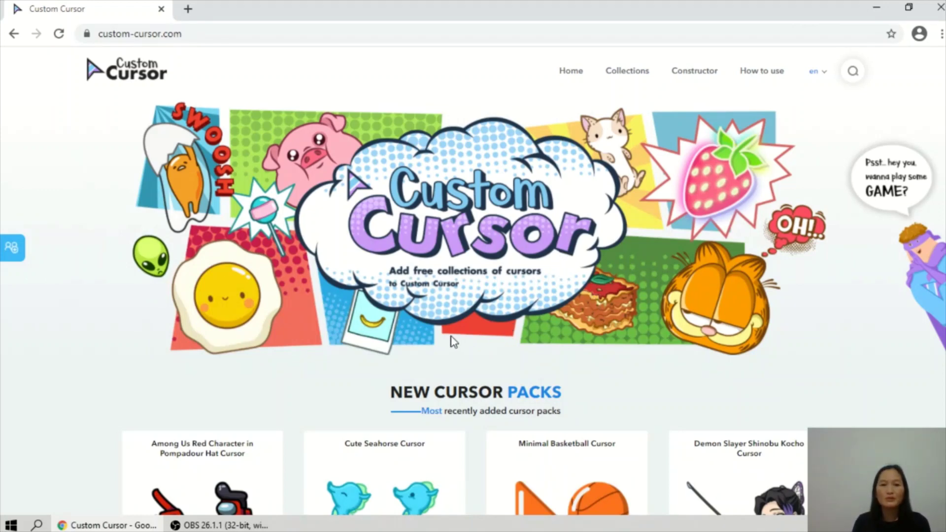
# Install the Custom Cursor for Chrome extension from the home page's Chrome install link and approve adding it
pyautogui.scroll(-20, 441, 343)
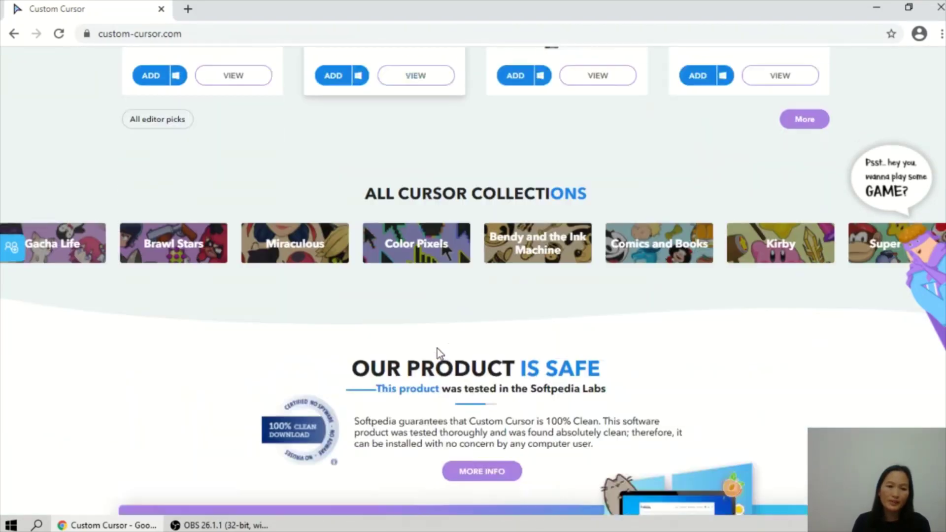
pyautogui.scroll(-5, 432, 352)
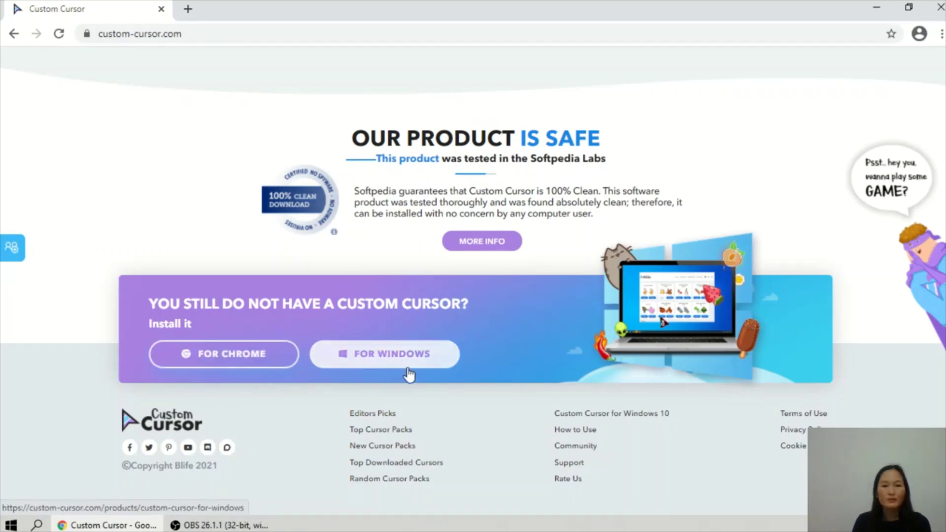
pyautogui.click(218, 360)
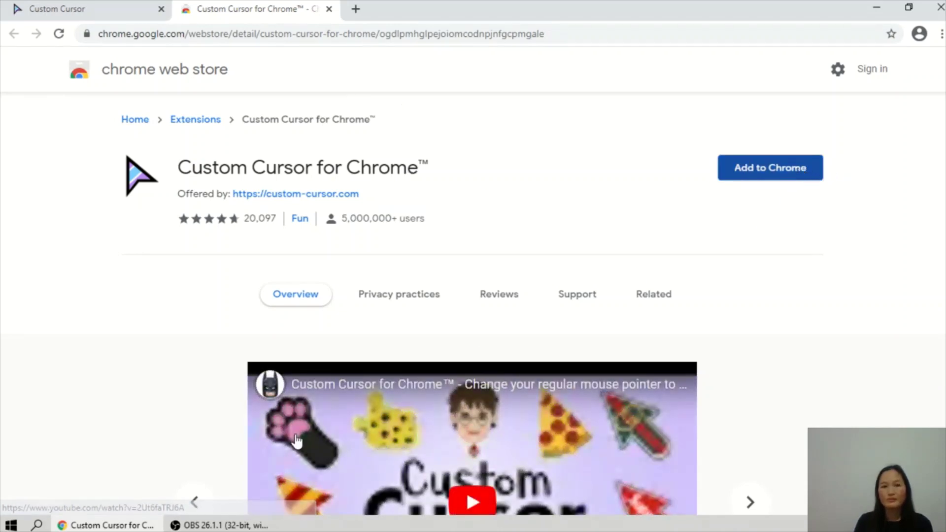
pyautogui.click(787, 173)
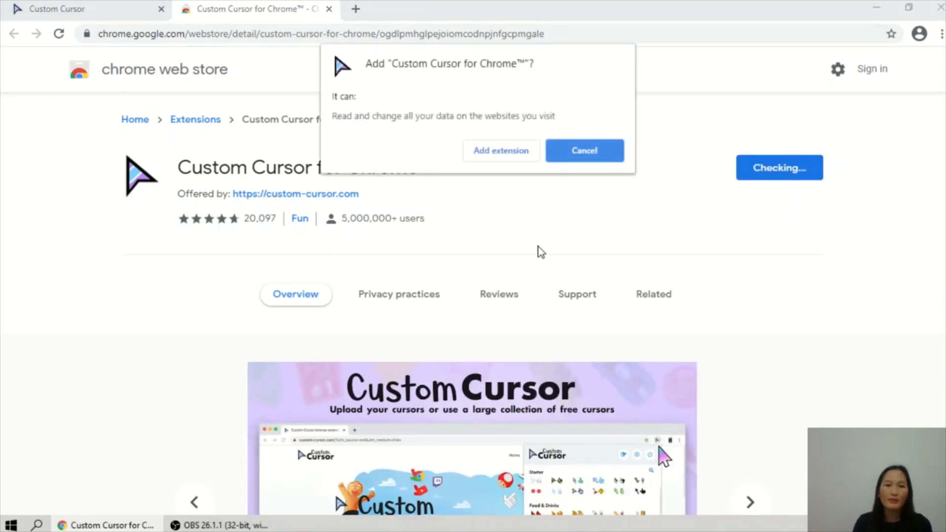
pyautogui.click(491, 152)
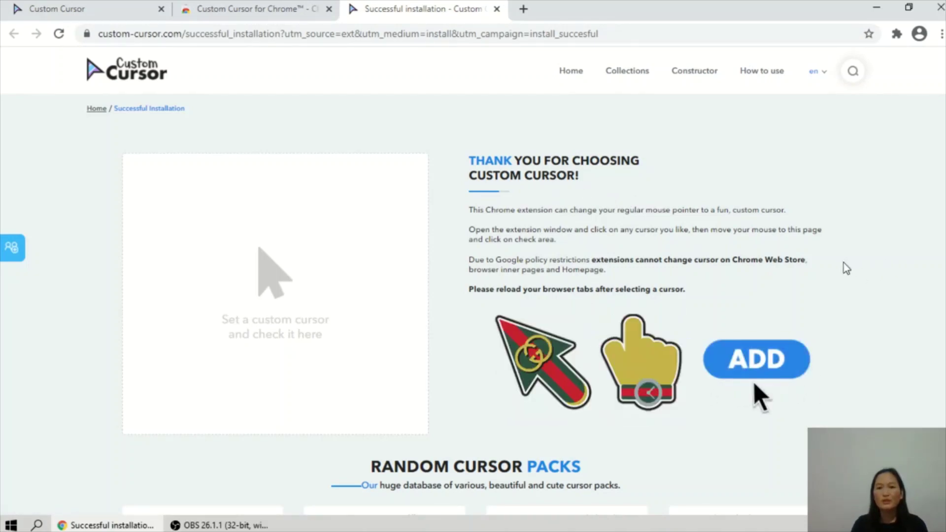
# Review the Custom Cursor extension's details and site access settings, closing that page and the Chrome Web Store page
pyautogui.click(897, 37)
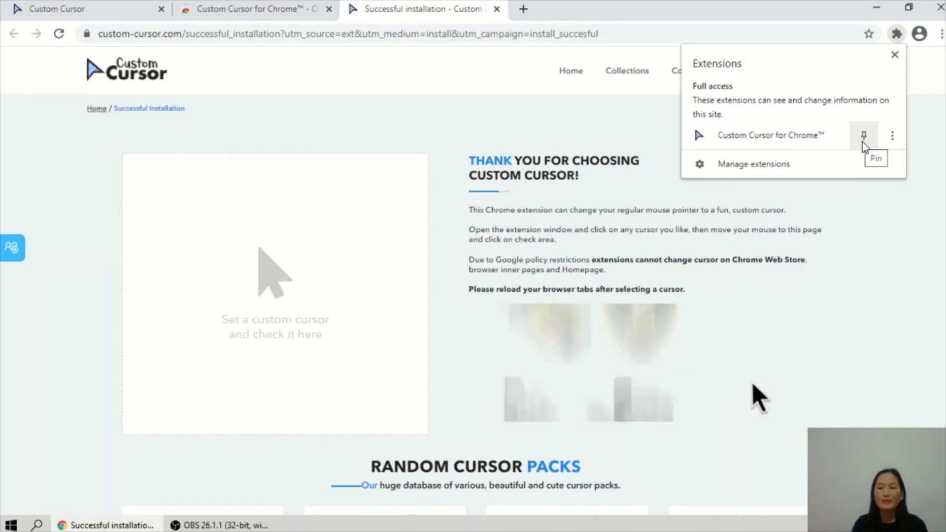
pyautogui.click(893, 140)
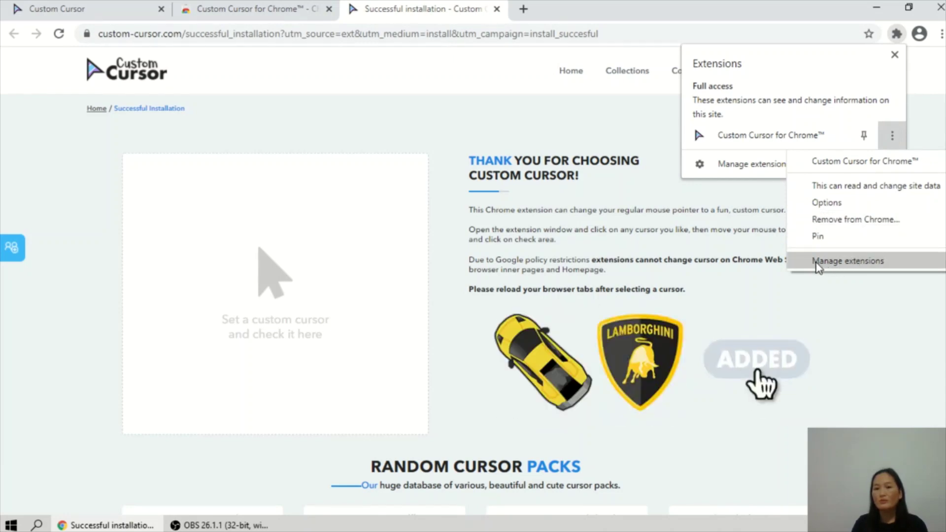
pyautogui.click(892, 266)
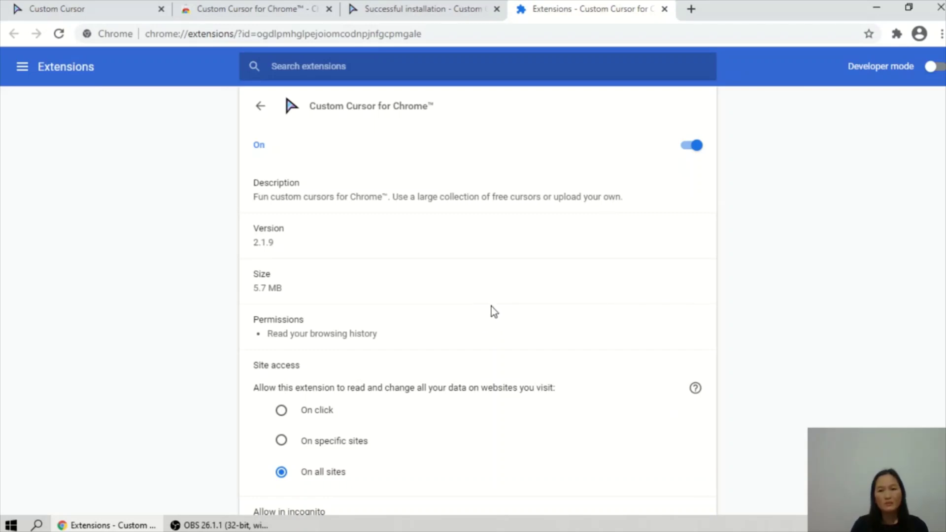
pyautogui.scroll(-5, 480, 291)
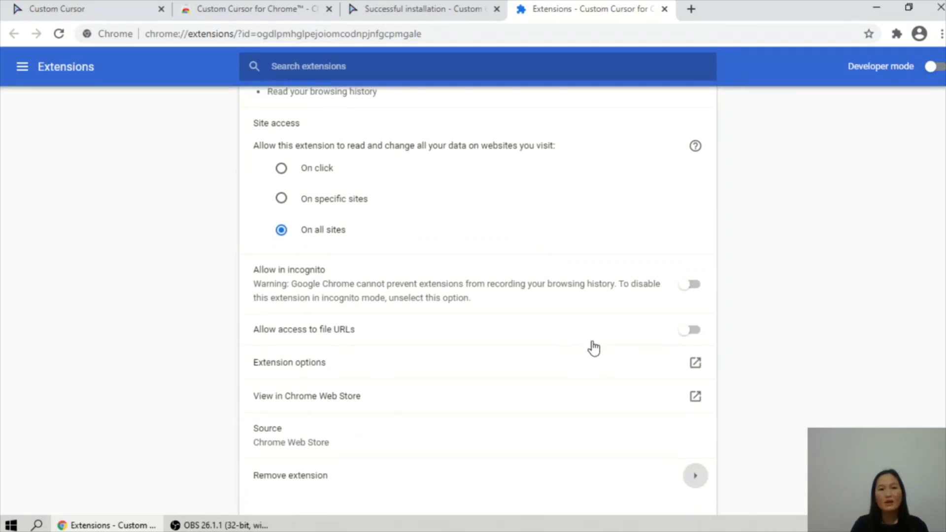
pyautogui.scroll(5, 594, 349)
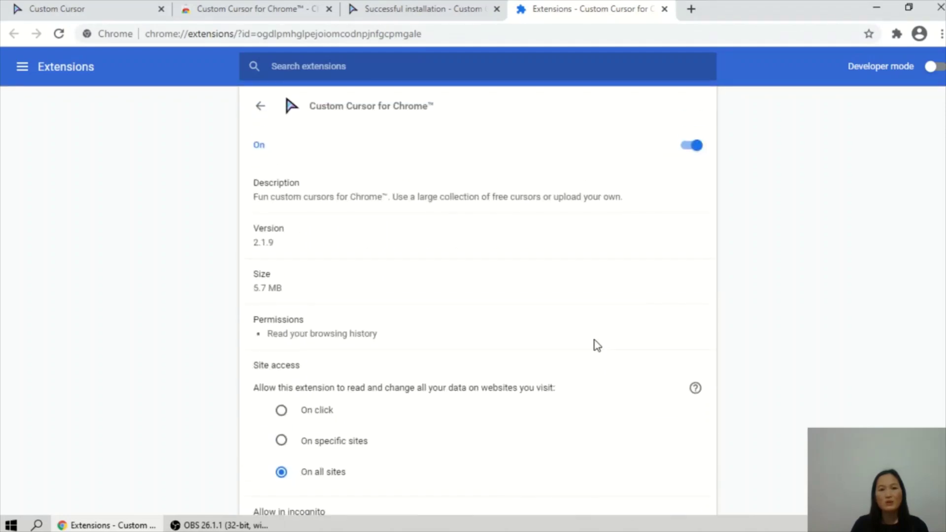
pyautogui.hotkey('ctrl', 'w')
pyautogui.hotkey('ctrl', 'w')
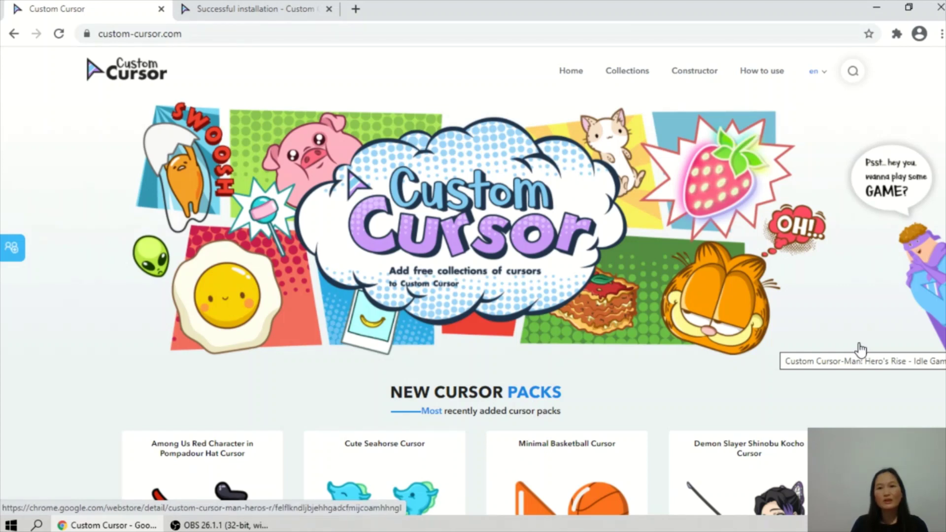
# Open the Custom Cursor for Chrome extension on the home page and look through its cursor collections from Cartoons to Sport
pyautogui.click(897, 34)
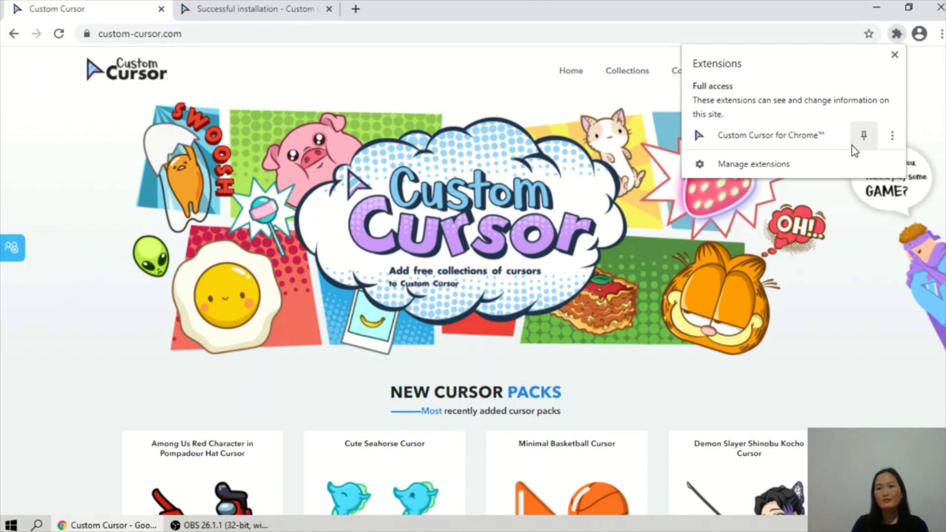
pyautogui.click(827, 138)
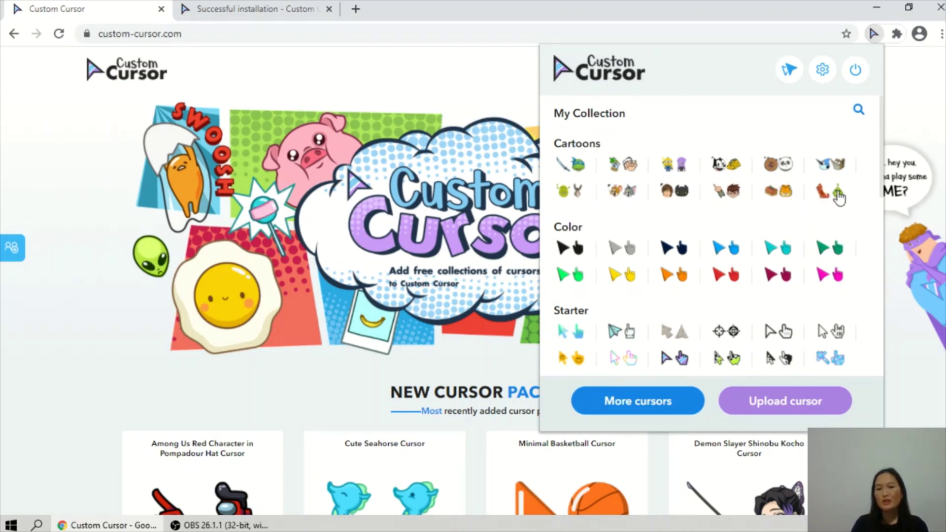
pyautogui.moveTo(884, 175); pyautogui.dragTo(894, 284)
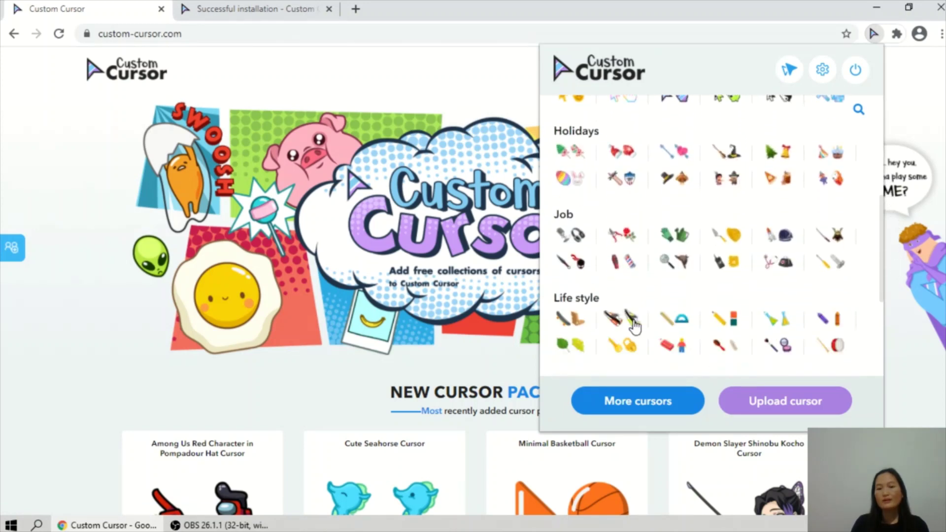
pyautogui.scroll(-3, 635, 324)
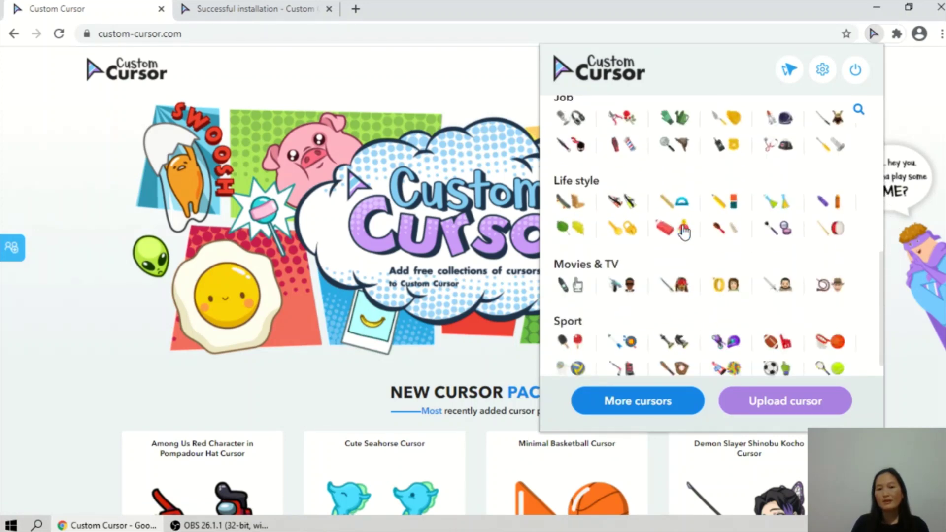
pyautogui.scroll(-1, 617, 309)
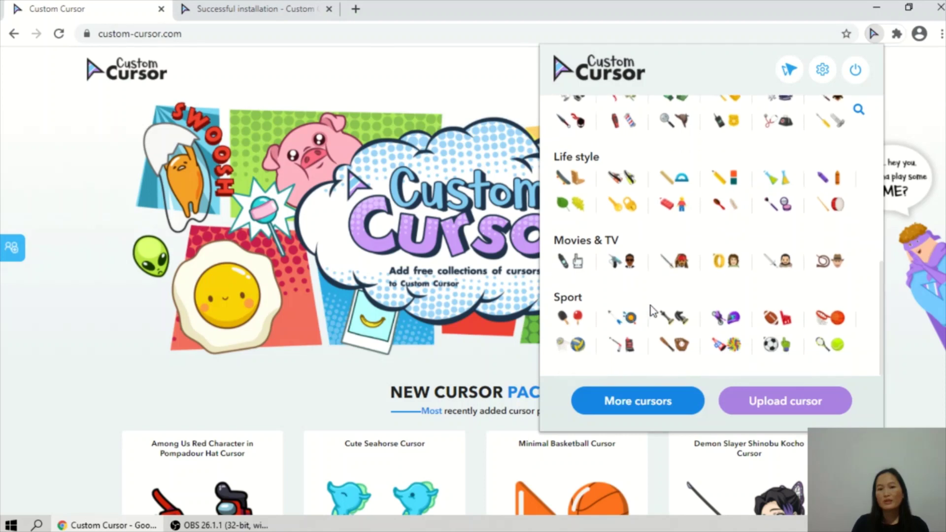
pyautogui.scroll(8, 653, 311)
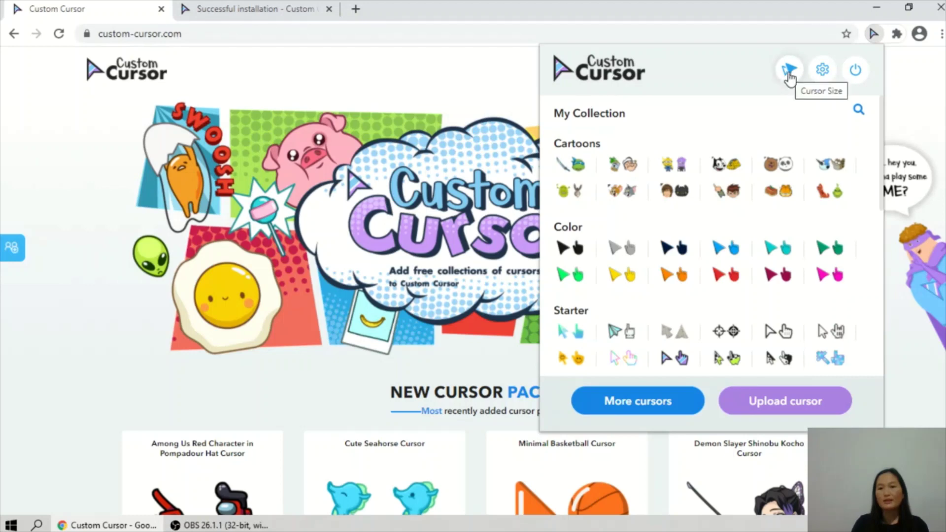
# Show the extension's cursor size control and close it without changing the size
pyautogui.click(789, 74)
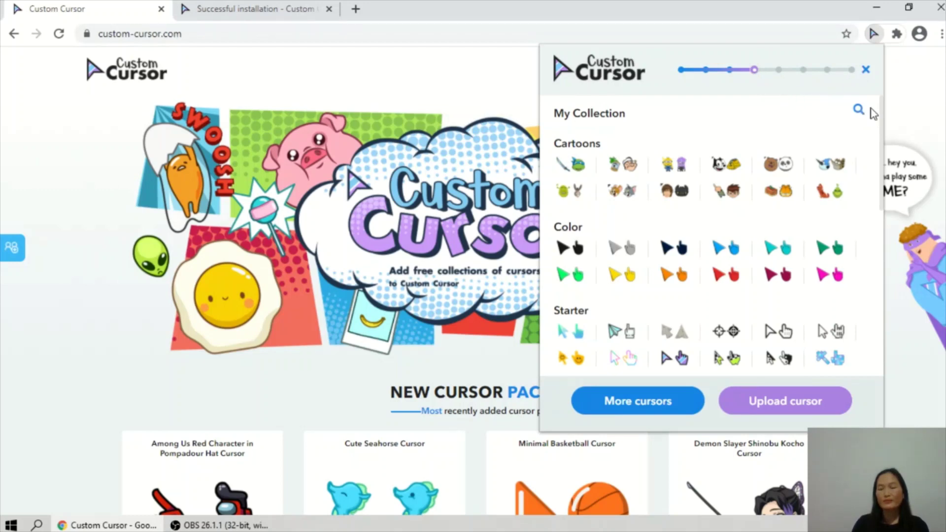
pyautogui.scroll(-8, 800, 138)
pyautogui.scroll(8, 800, 138)
pyautogui.click(866, 72)
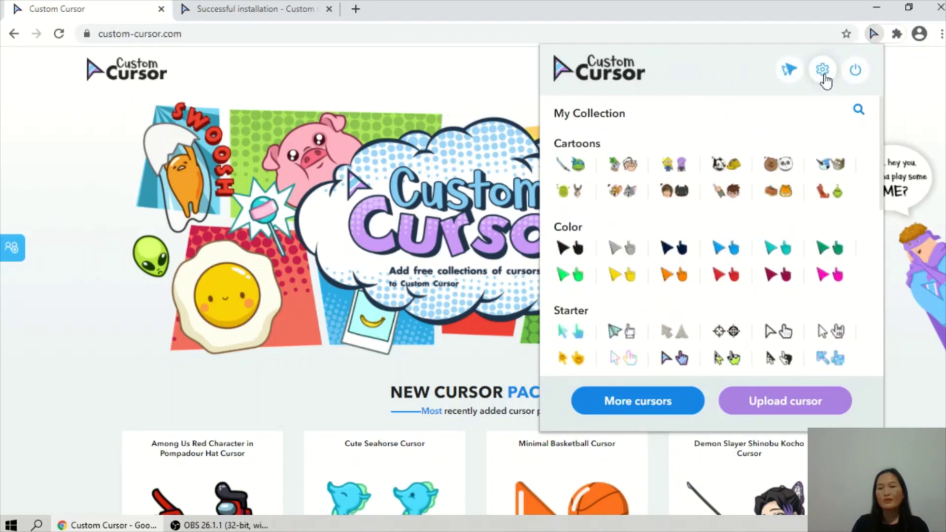
# Open the extension's settings page and look through the cursor collections it can manage
pyautogui.click(823, 73)
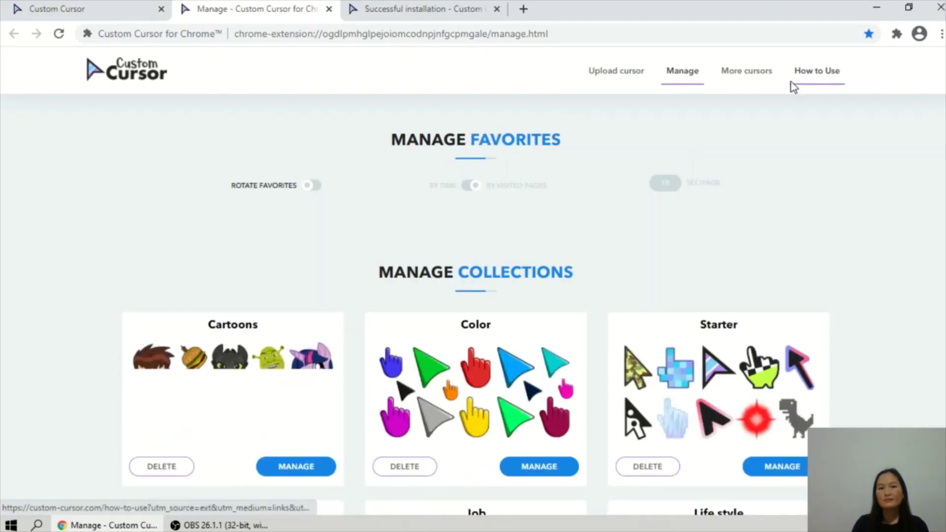
pyautogui.scroll(-5, 394, 431)
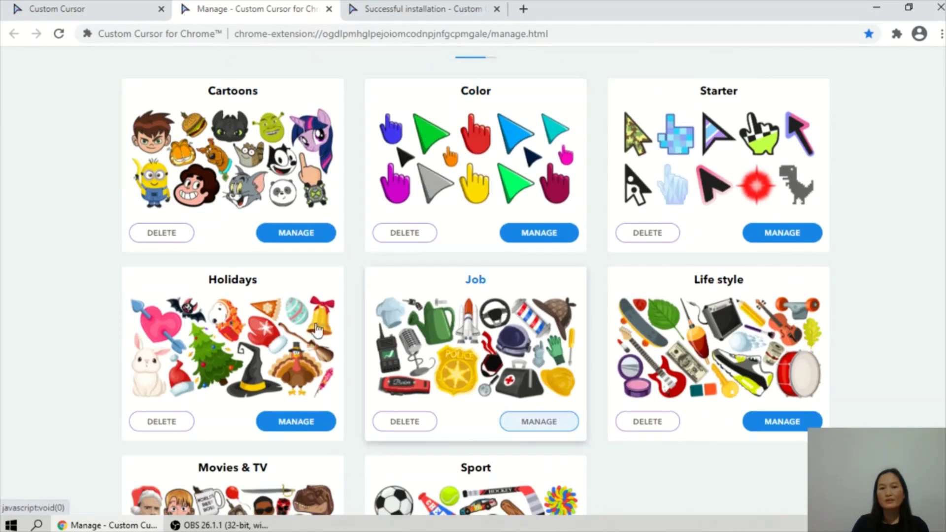
pyautogui.scroll(5, 522, 420)
pyautogui.scroll(-5, 484, 345)
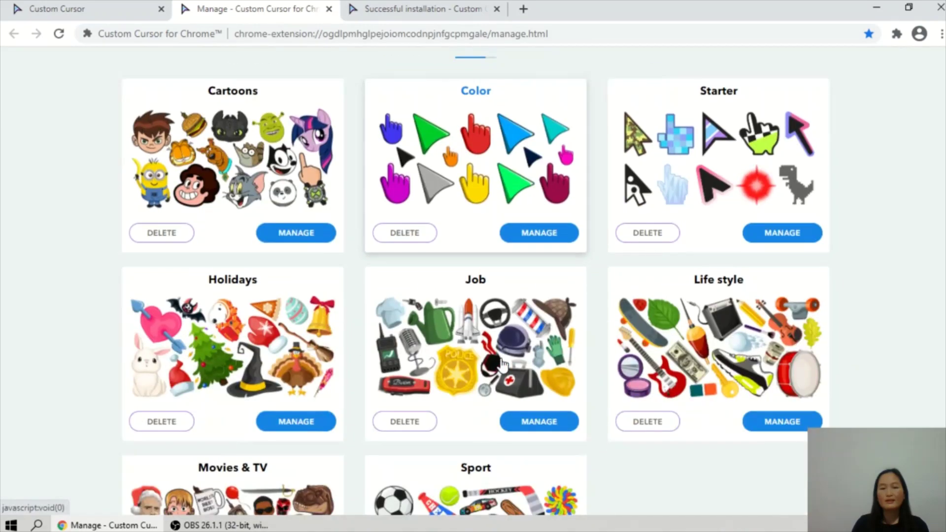
pyautogui.scroll(2, 405, 276)
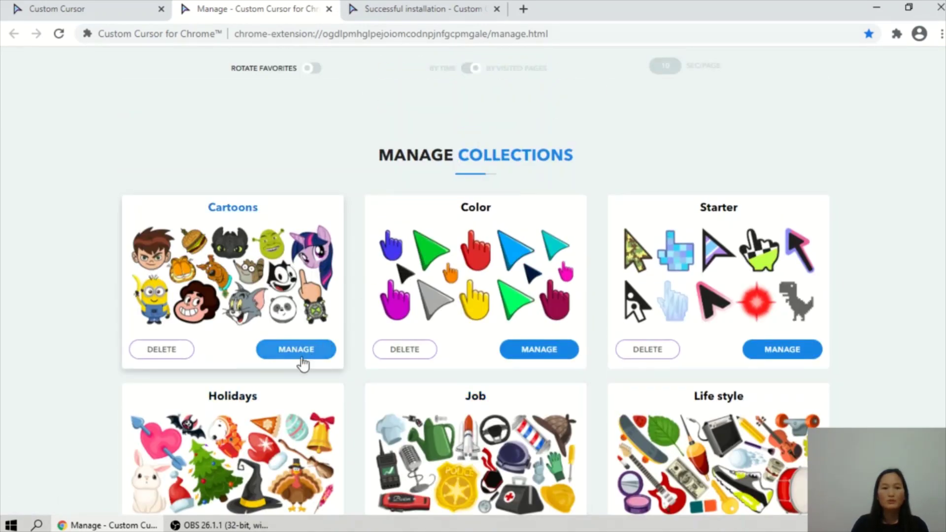
# Open the Cartoons collection for managing, review its list of cursors and close it
pyautogui.click(286, 352)
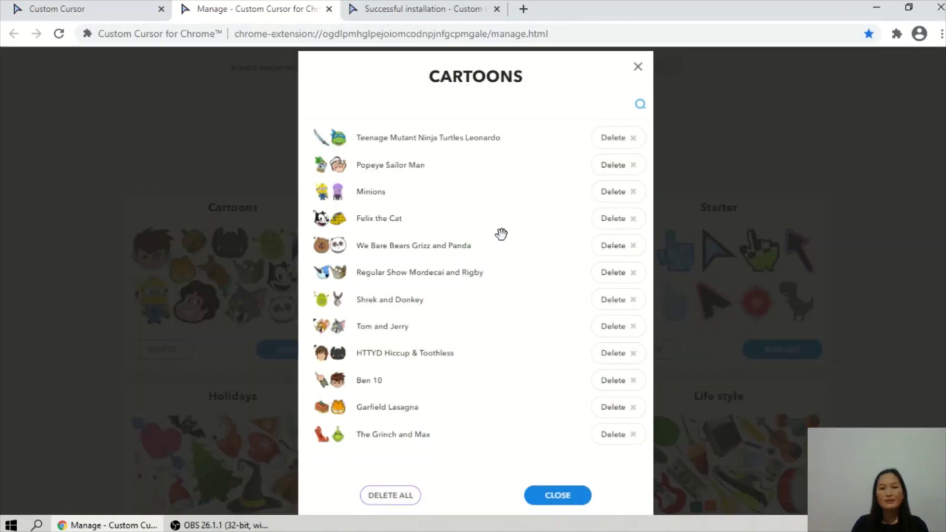
pyautogui.scroll(-1, 511, 316)
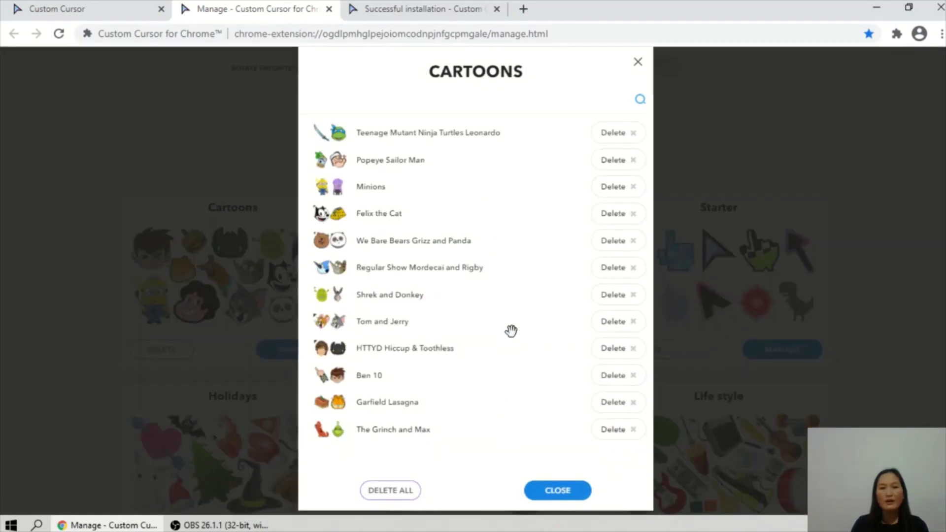
pyautogui.scroll(1, 510, 331)
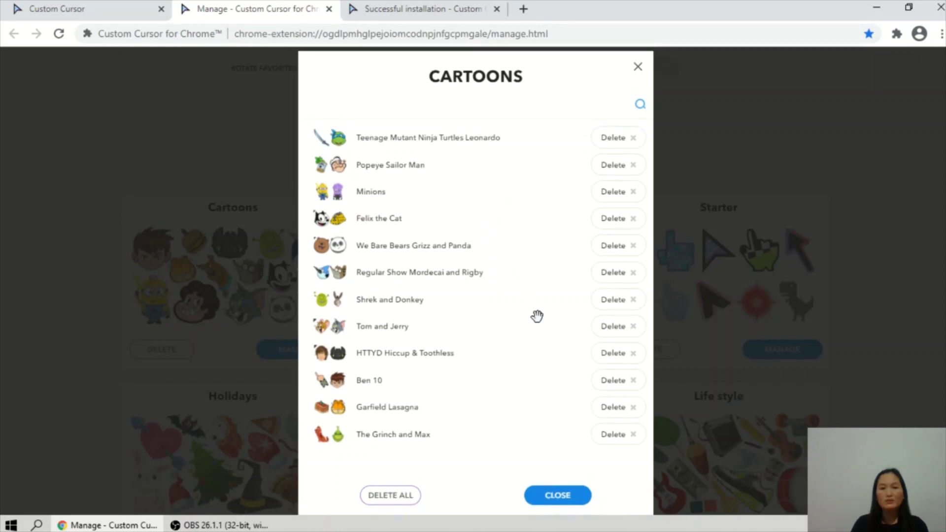
pyautogui.scroll(-1, 527, 445)
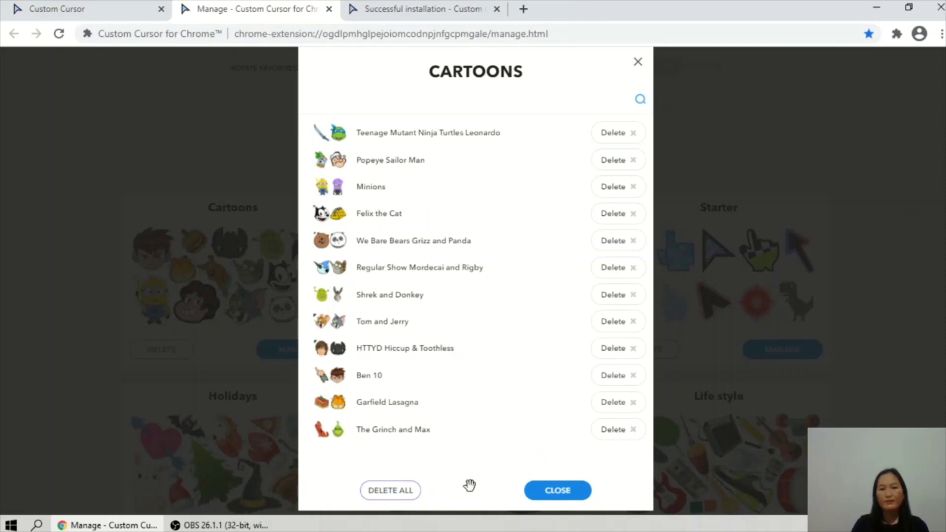
pyautogui.scroll(1, 522, 394)
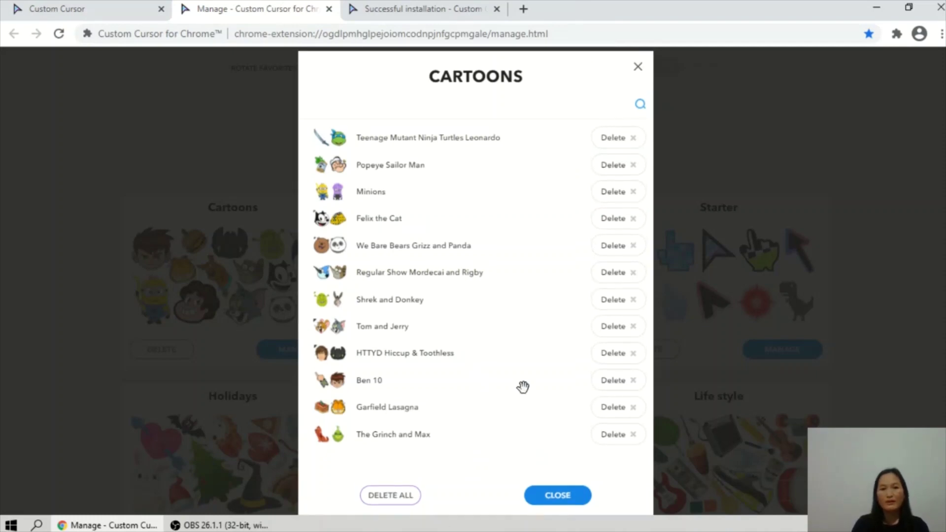
pyautogui.click(547, 495)
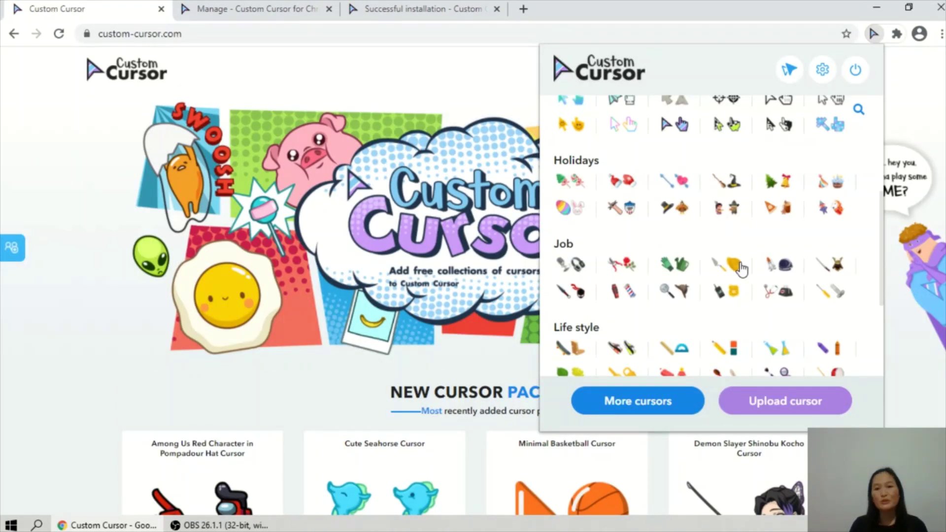
# Choose the orange smiley-face cursor from the extension's Starter collection, try it out and switch the extension off
pyautogui.scroll(5, 747, 285)
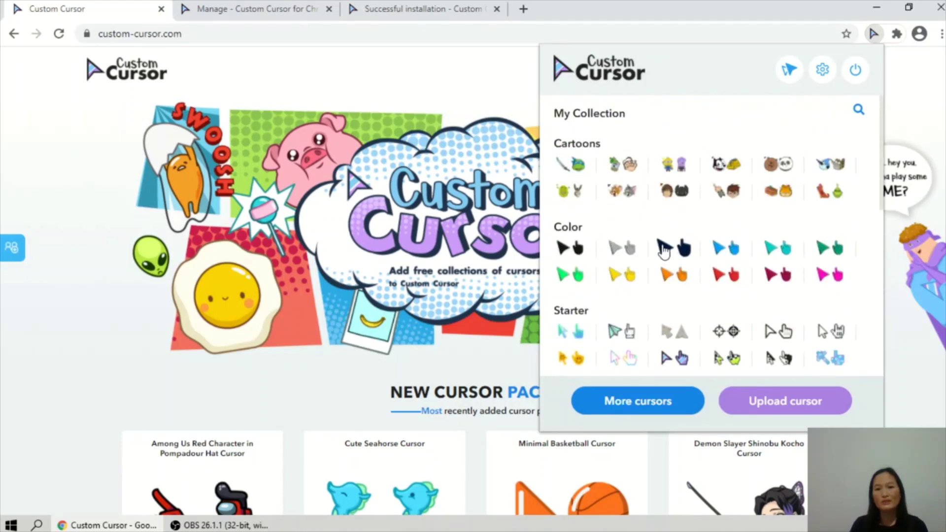
pyautogui.scroll(-5, 663, 251)
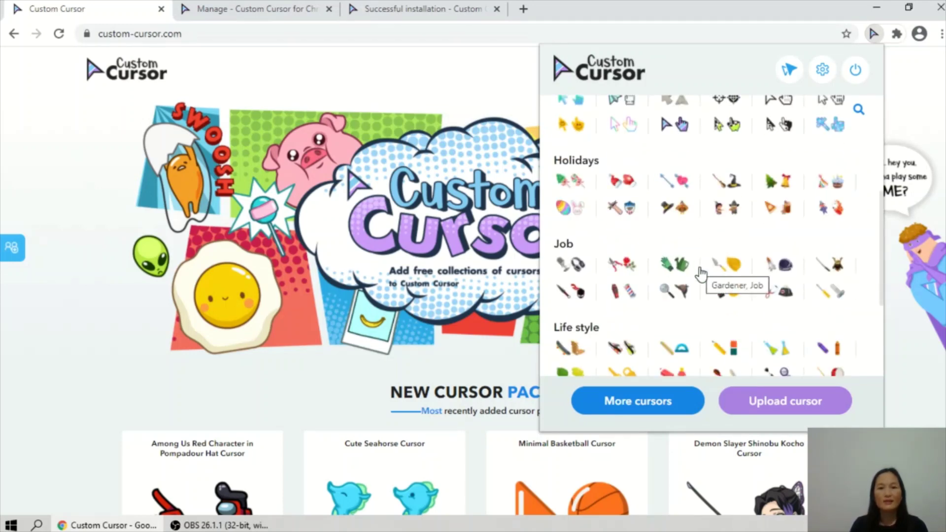
pyautogui.scroll(4, 699, 276)
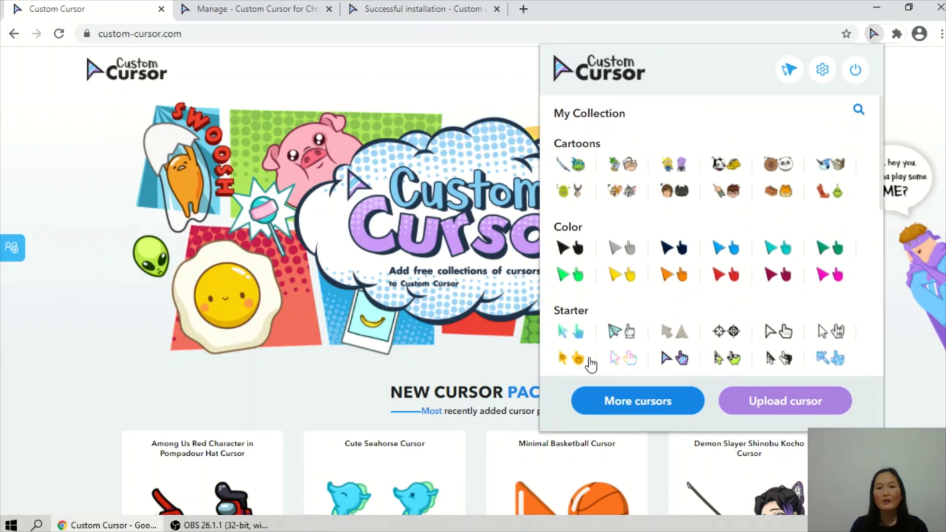
pyautogui.scroll(-2, 596, 362)
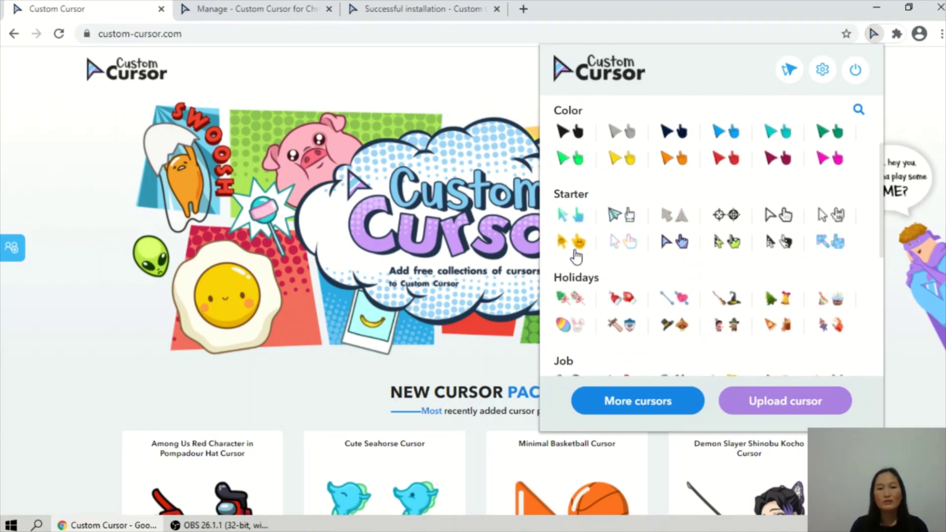
pyautogui.click(580, 249)
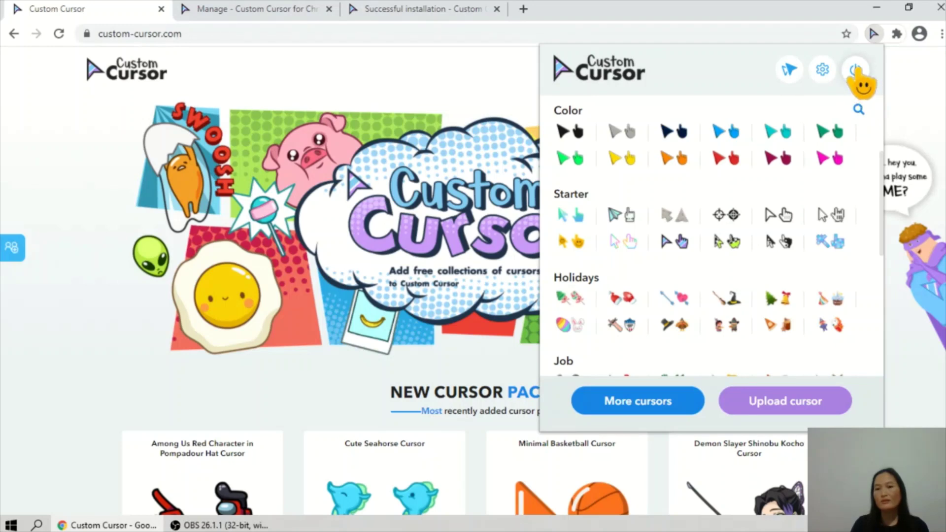
pyautogui.click(856, 71)
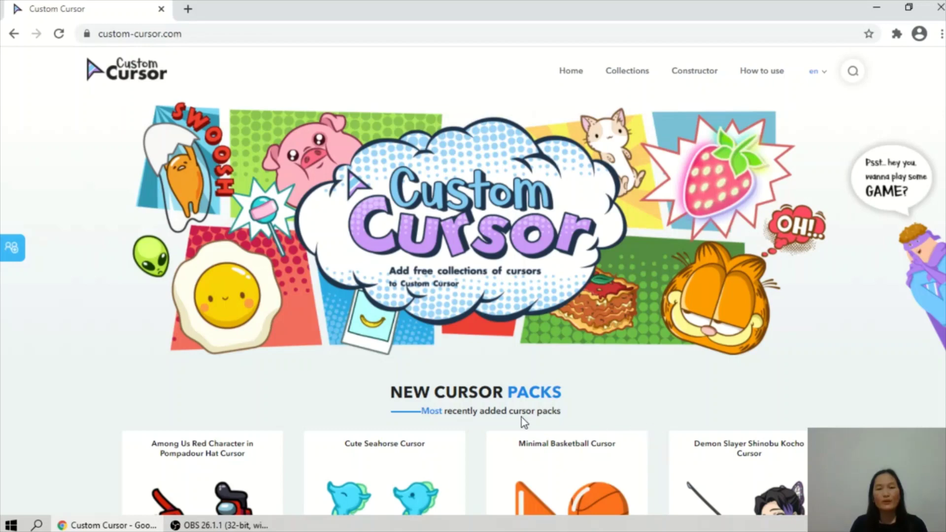
# Open the Custom Cursor for Windows product page from the home page's install section and download the app's zip file
pyautogui.scroll(-20, 490, 395)
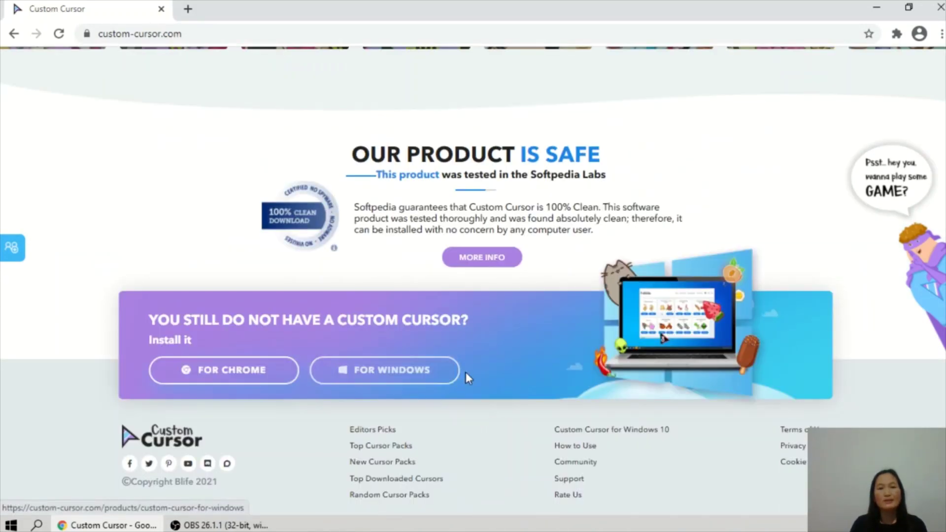
pyautogui.click(434, 383)
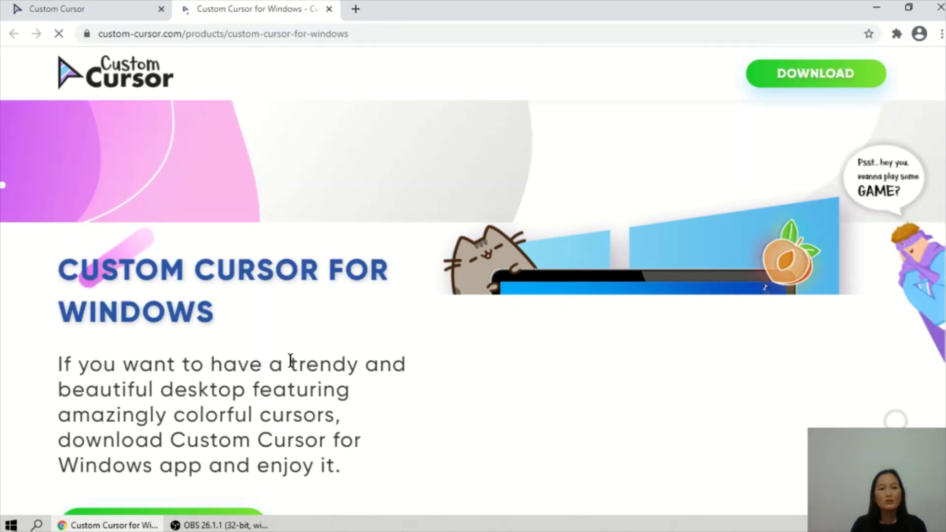
pyautogui.scroll(-5, 259, 366)
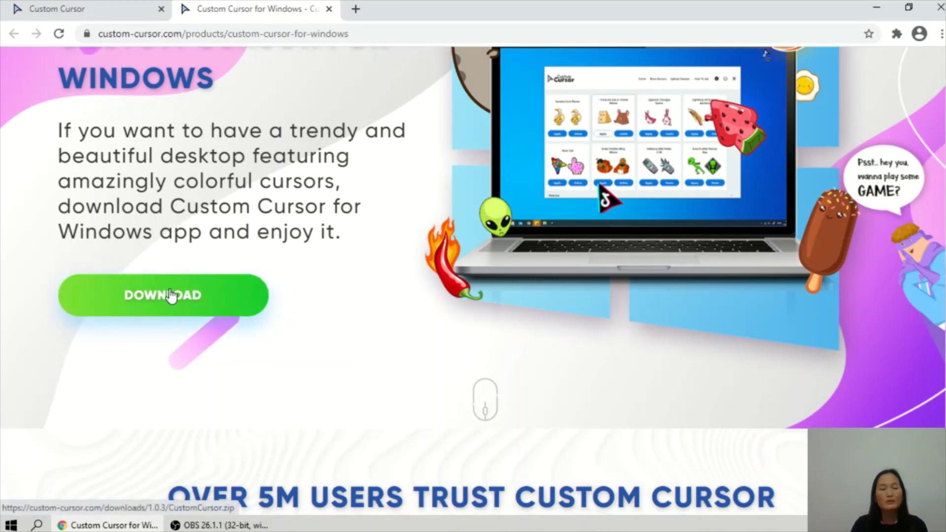
pyautogui.click(173, 295)
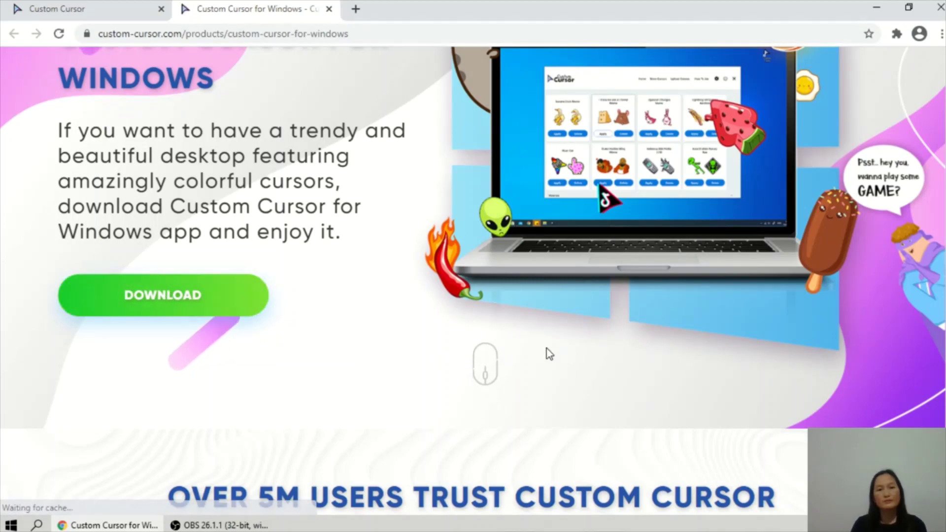
pyautogui.scroll(-2, 546, 350)
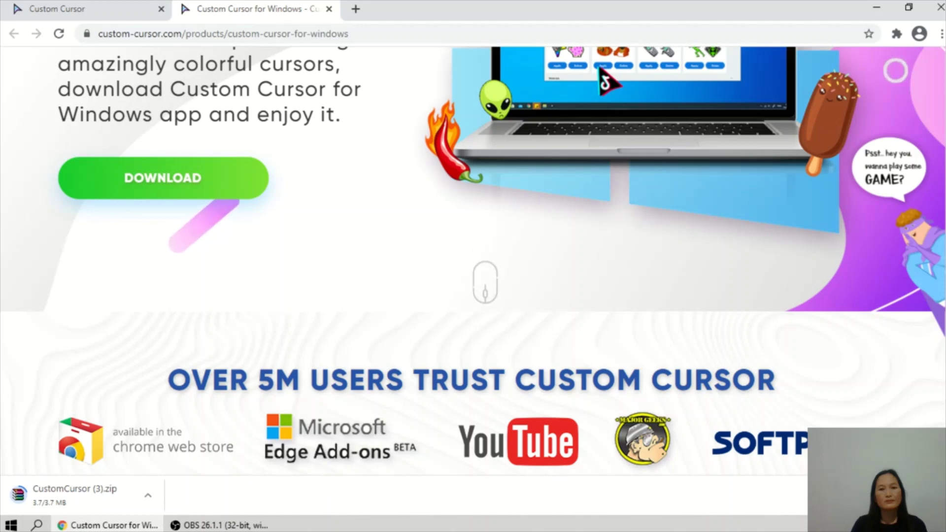
pyautogui.scroll(-2, 473, 247)
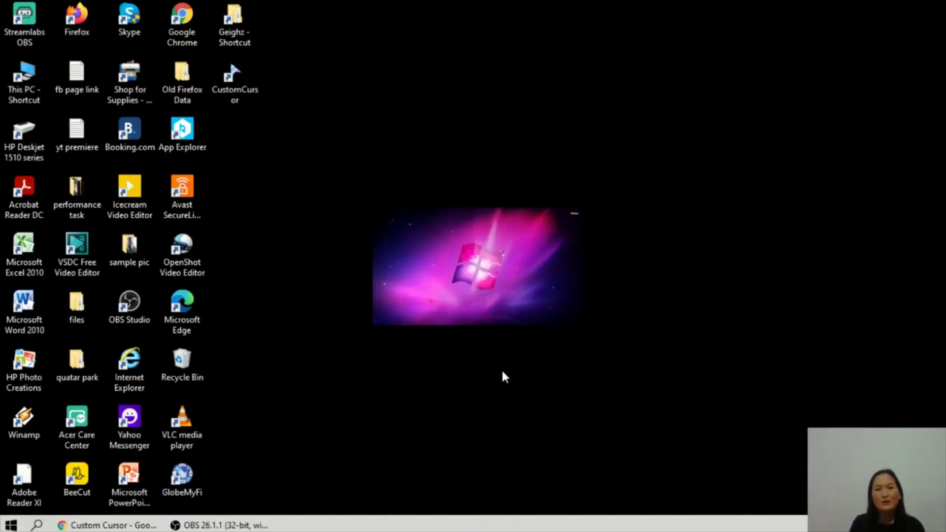
# Launch the CustomCursor desktop app and look through its Materials, Minimal Style and Neon collections
pyautogui.doubleClick(239, 93)
pyautogui.scroll(-5, 345, 389)
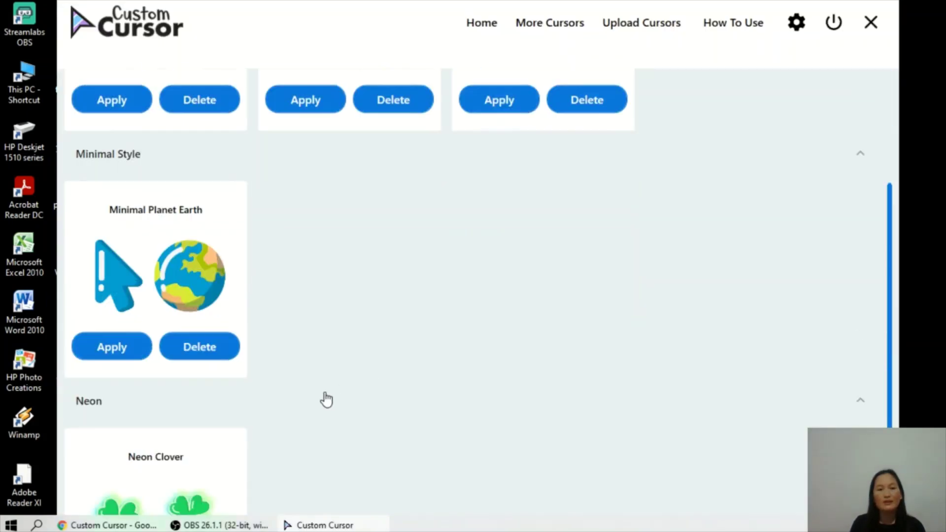
pyautogui.scroll(6, 321, 395)
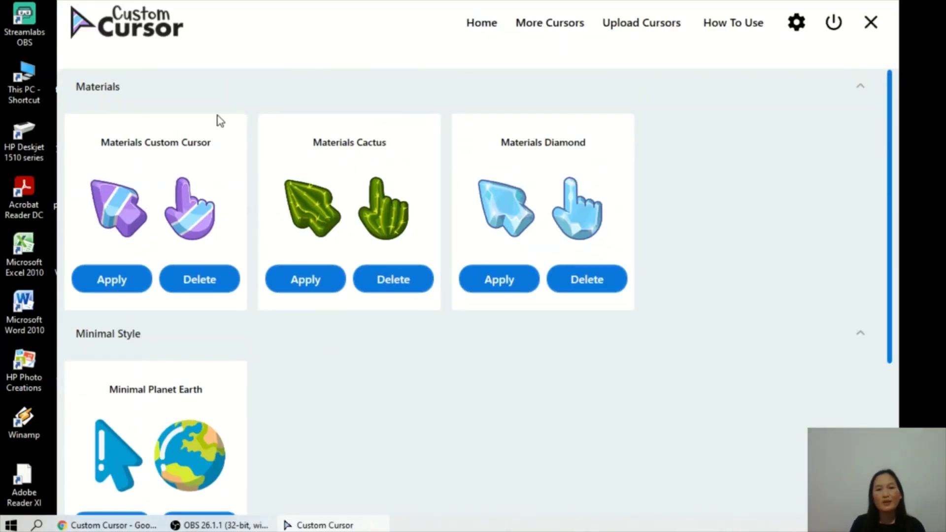
pyautogui.scroll(-5, 490, 287)
pyautogui.scroll(5, 475, 306)
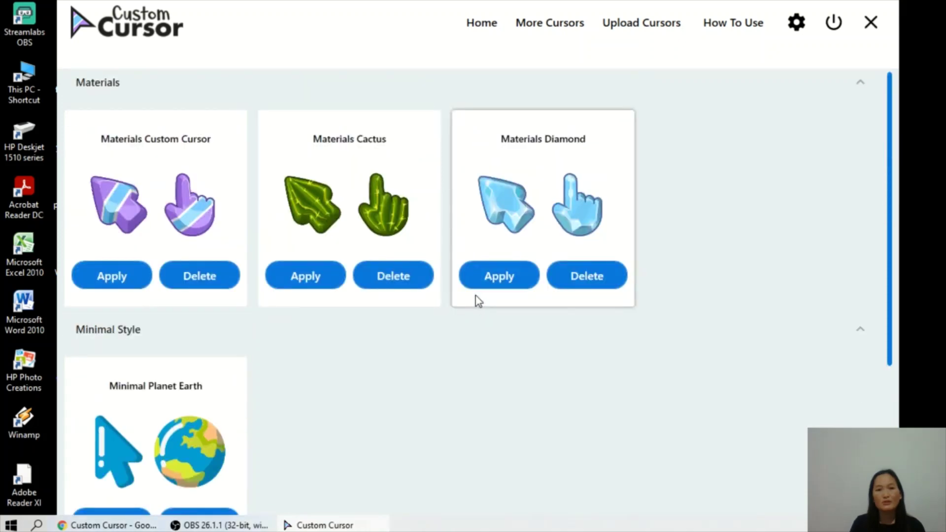
pyautogui.scroll(1, 481, 296)
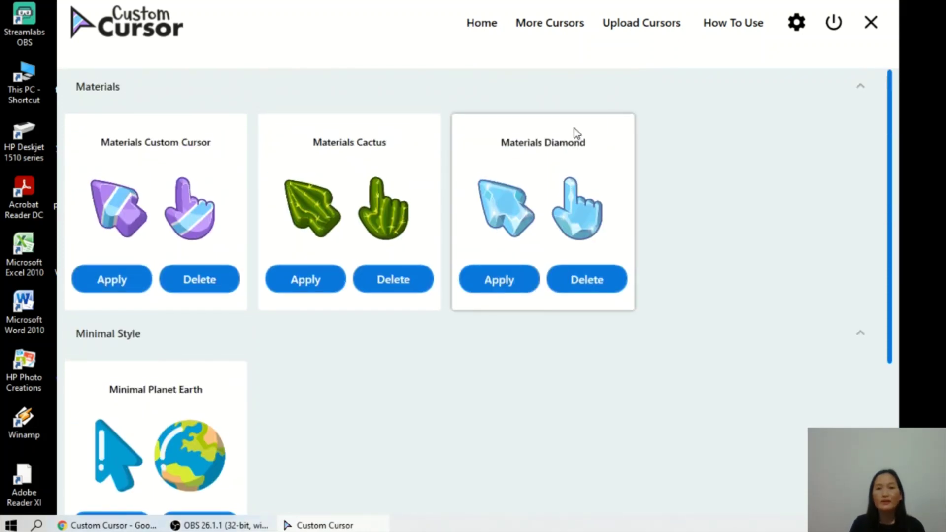
# Open the website for more cursors from the desktop app and add the Cute Seahorse cursor to the Windows app
pyautogui.click(560, 30)
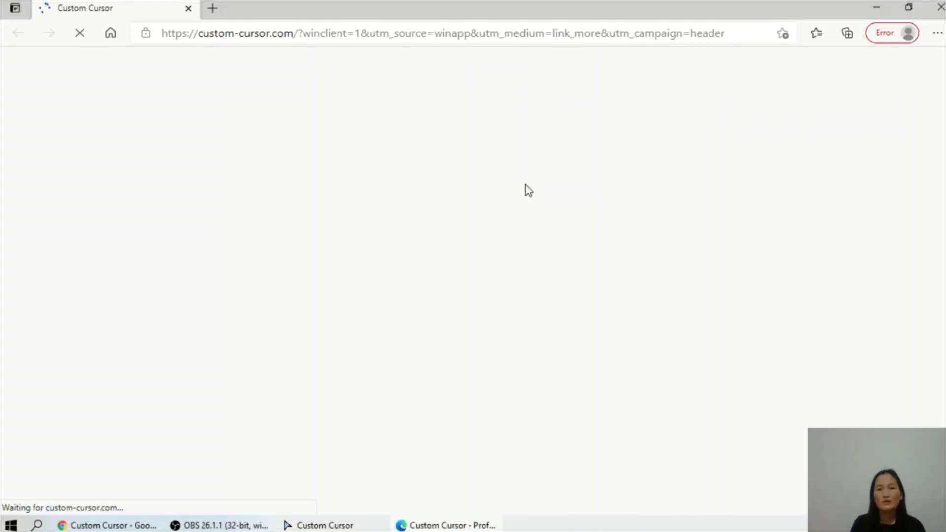
pyautogui.scroll(-9, 527, 192)
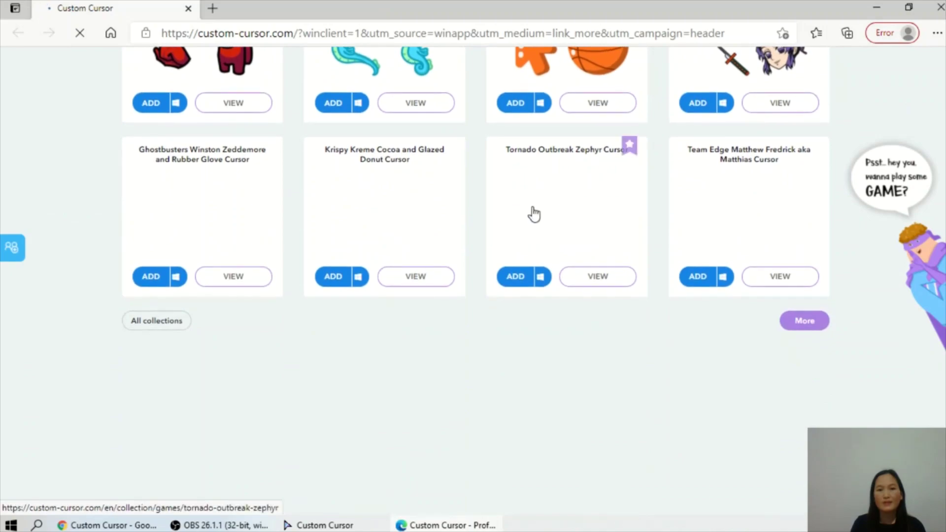
pyautogui.scroll(8, 535, 205)
pyautogui.scroll(-6, 535, 205)
pyautogui.scroll(7, 443, 296)
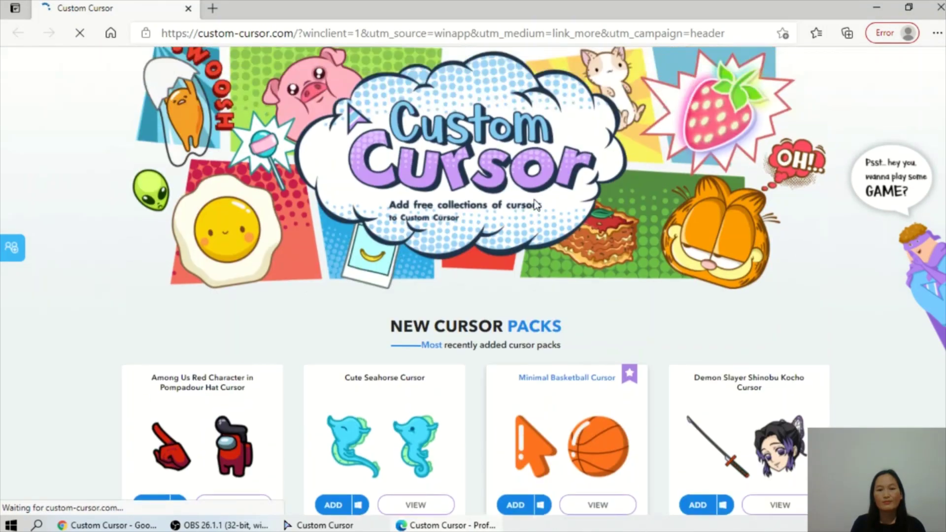
pyautogui.click(360, 515)
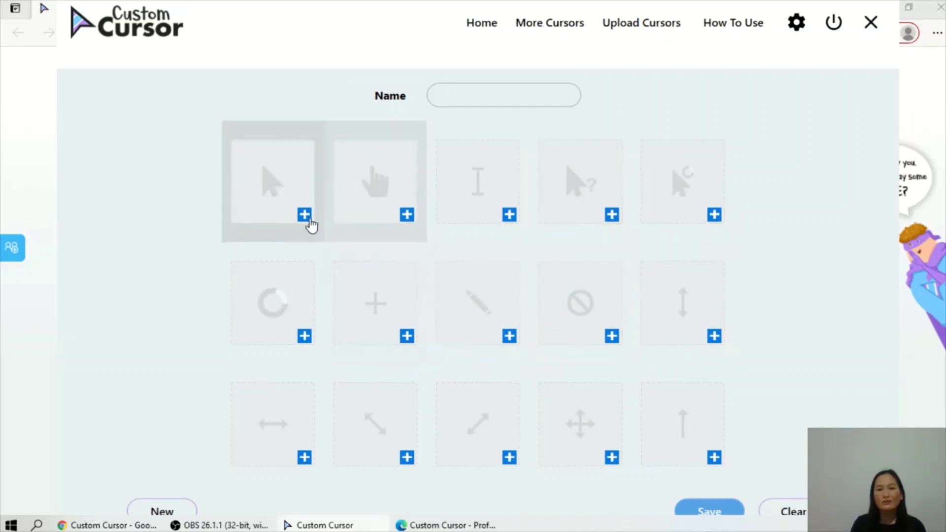
# Load the cursor file Highlight Cursor(2) from Documents as the normal arrow pointer of the new custom cursor
pyautogui.click(302, 215)
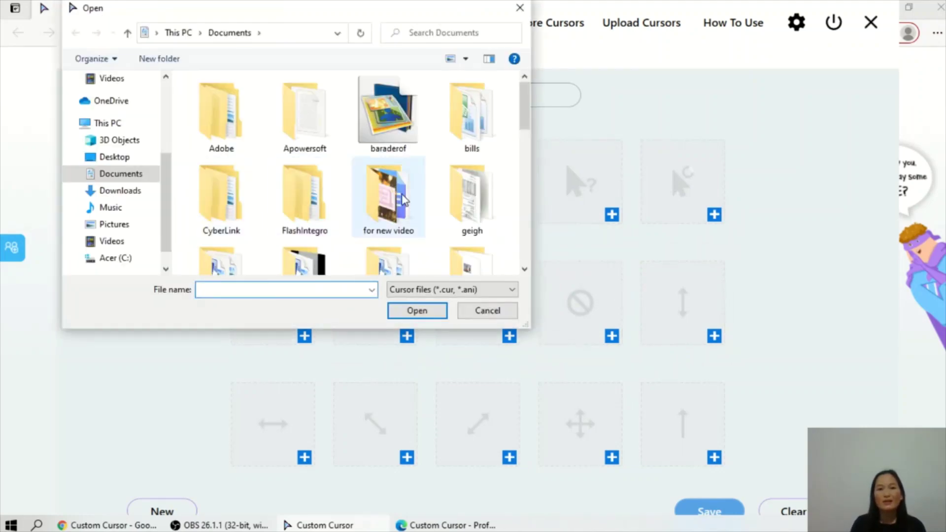
pyautogui.scroll(-3, 462, 221)
pyautogui.scroll(-5, 465, 217)
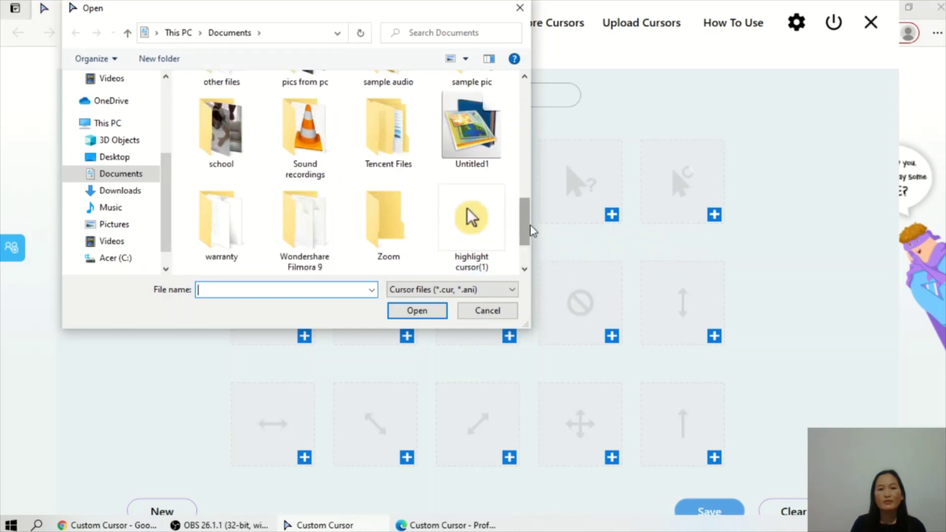
pyautogui.moveTo(526, 227); pyautogui.dragTo(528, 260)
pyautogui.click(218, 226)
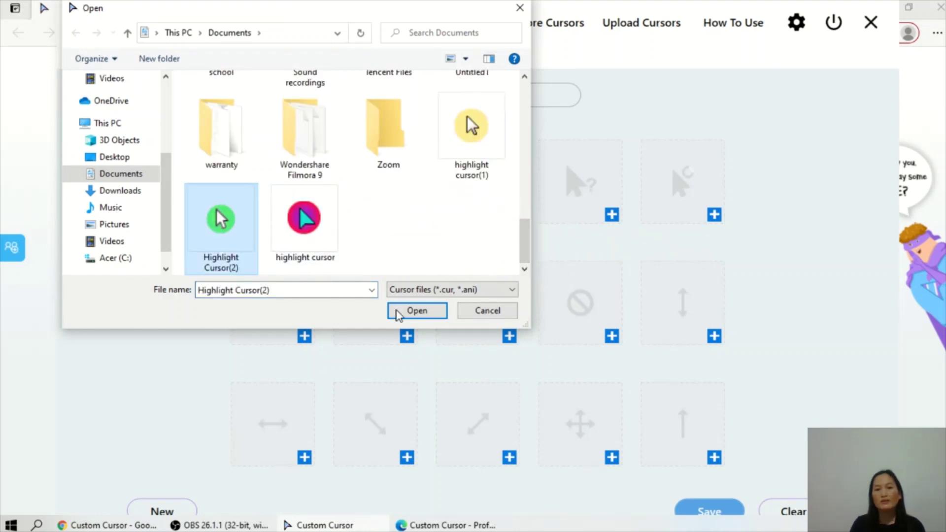
pyautogui.click(418, 311)
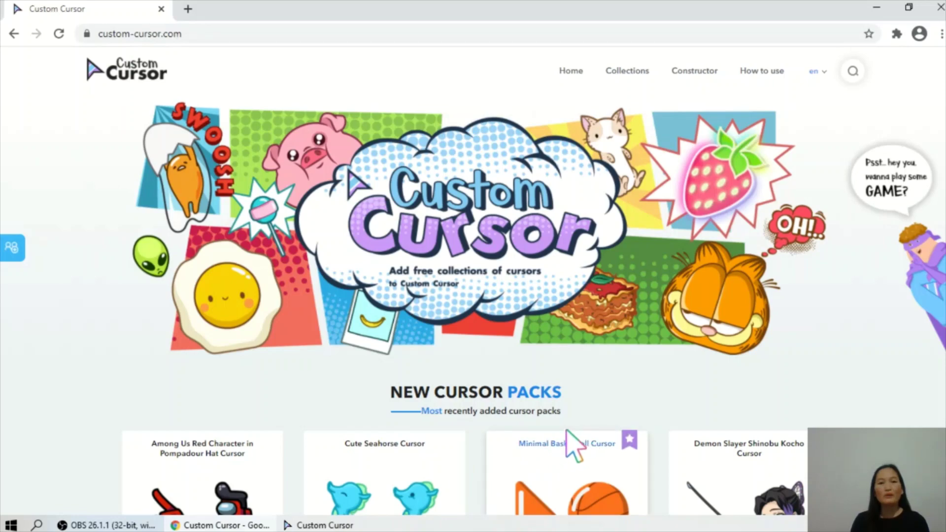
# Find the Colorful Drink and Donut Neon cursor among the website's cursor packs and open its details page
pyautogui.scroll(-7, 559, 416)
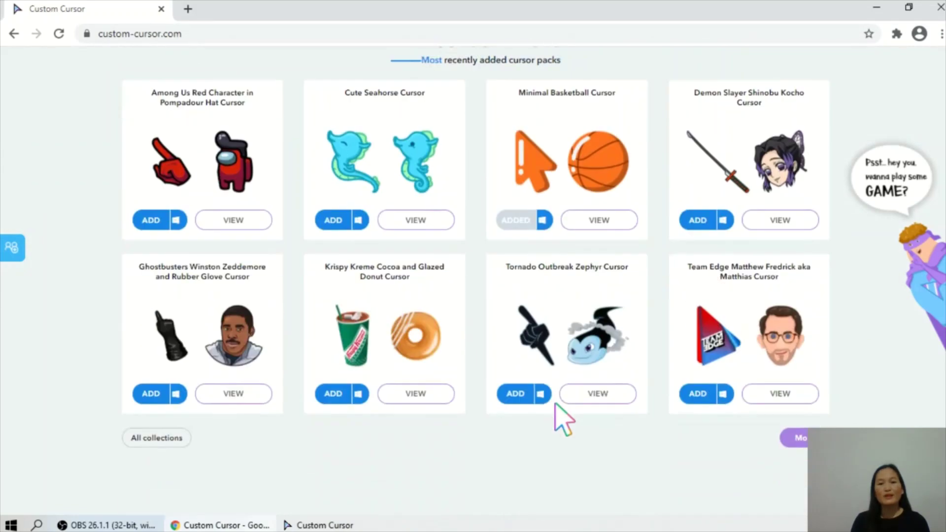
pyautogui.scroll(-19, 684, 341)
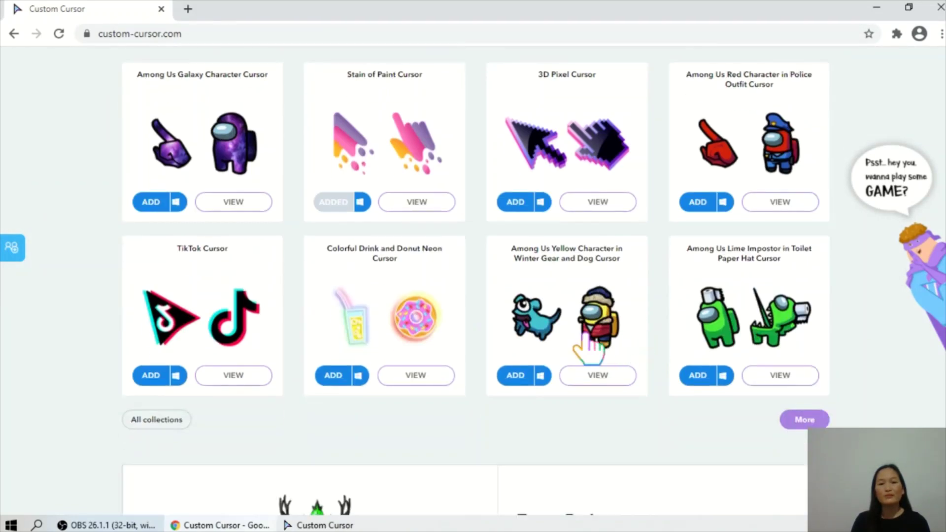
pyautogui.scroll(2, 472, 341)
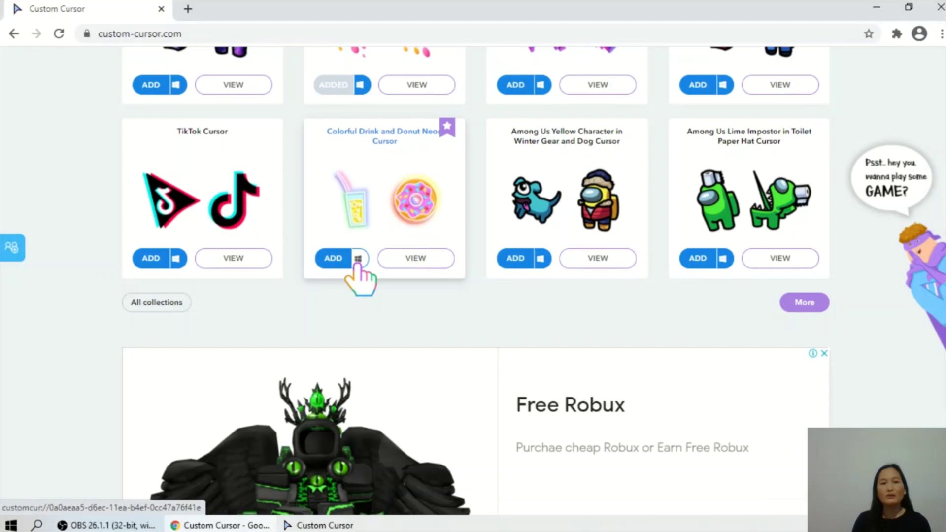
pyautogui.click(413, 260)
pyautogui.click(414, 261)
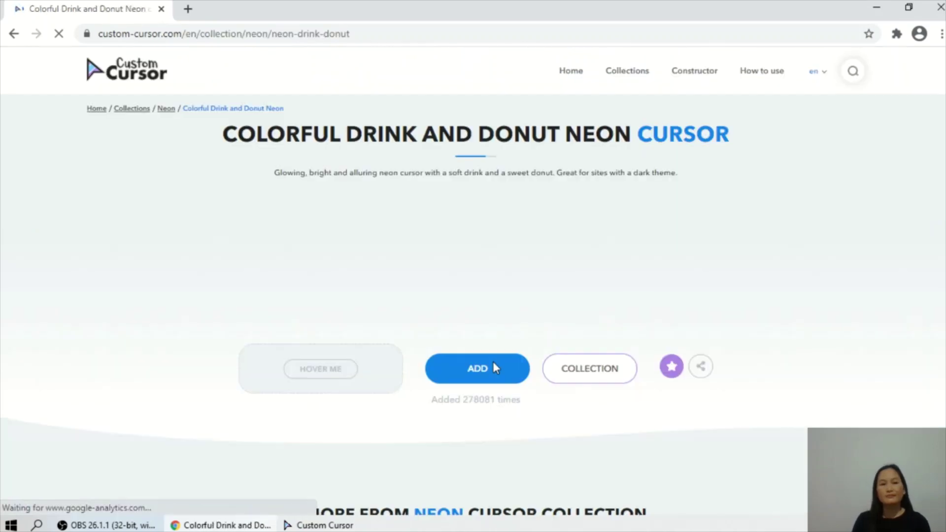
# Add the Colorful Drink and Donut Neon cursor to the browser extension and dismiss the notification
pyautogui.scroll(-5, 433, 378)
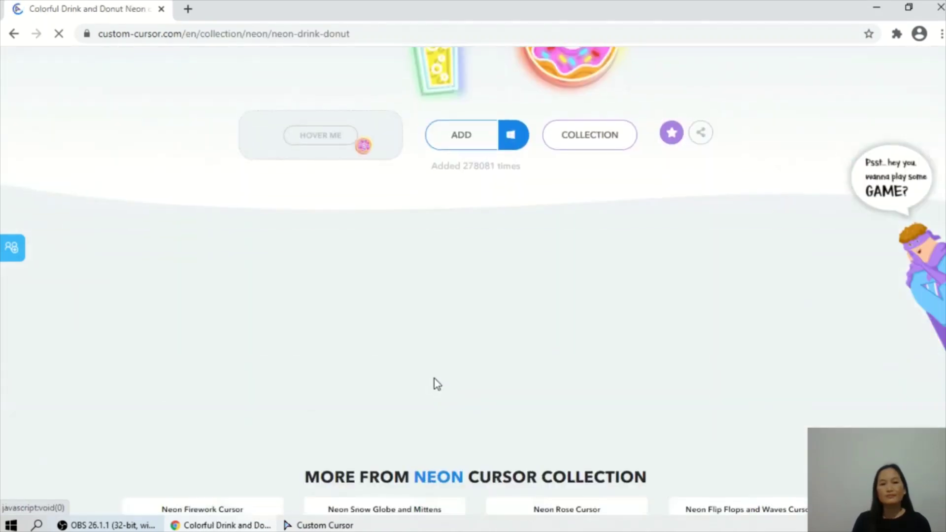
pyautogui.scroll(5, 434, 378)
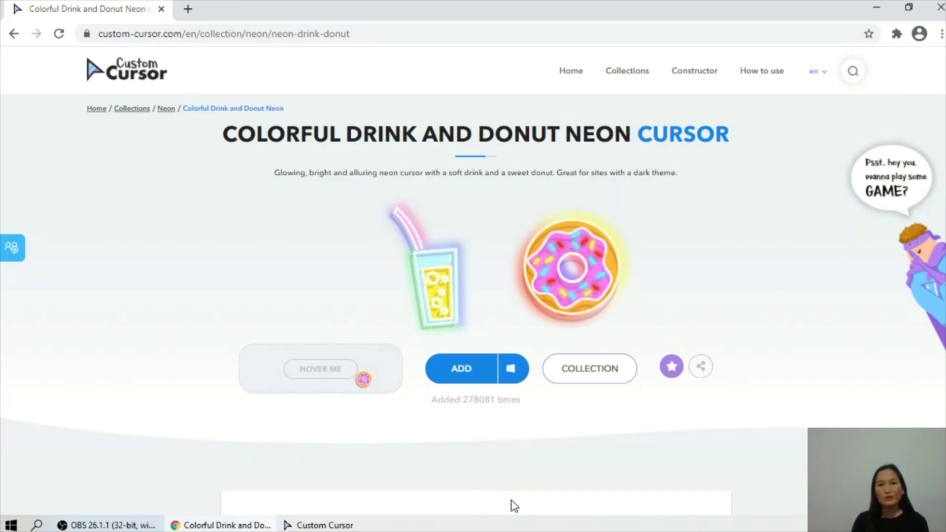
pyautogui.click(460, 377)
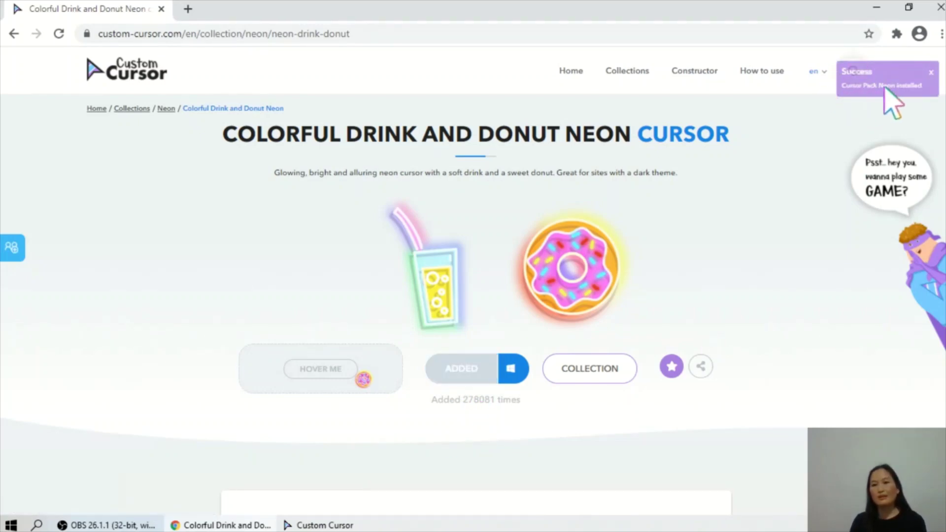
pyautogui.click(931, 72)
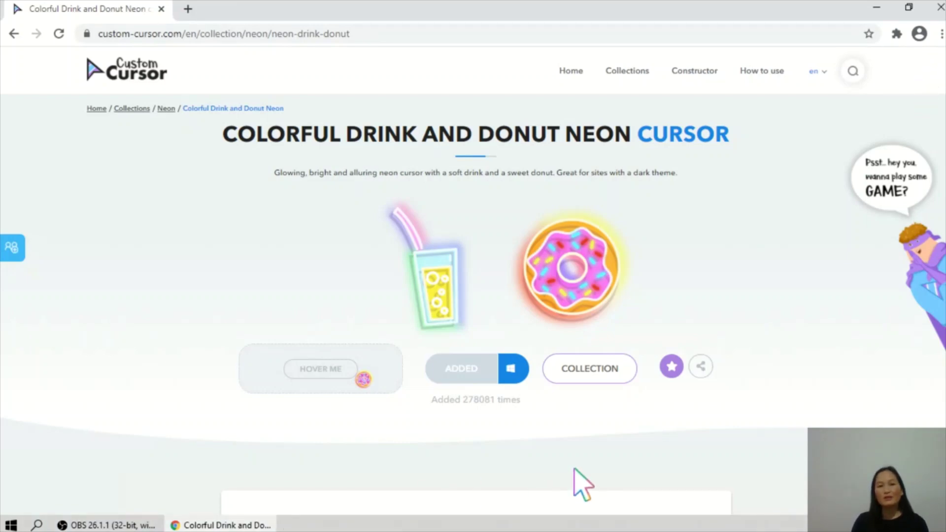
# Add the Colorful Drink and Donut Neon cursor to the Windows app, apply it as the pointer and close the app window
pyautogui.click(521, 367)
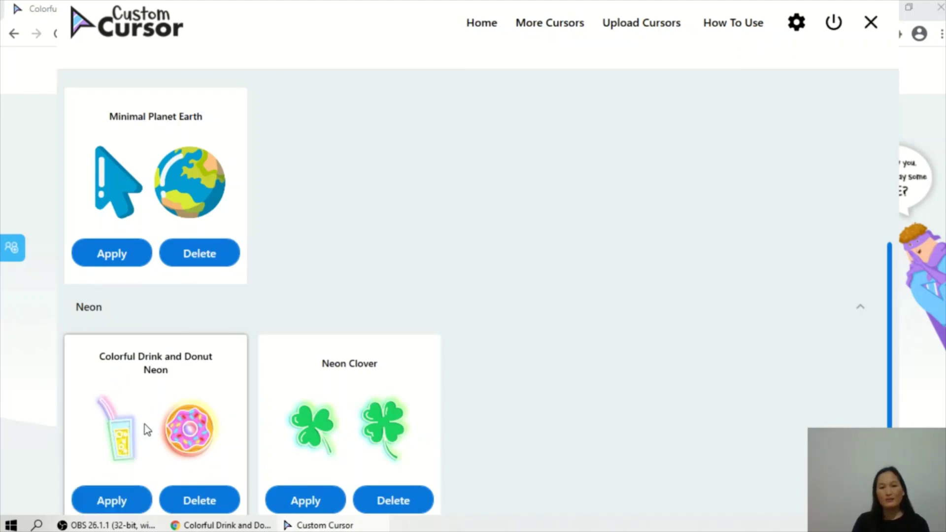
pyautogui.scroll(2, 441, 350)
pyautogui.scroll(-2, 441, 350)
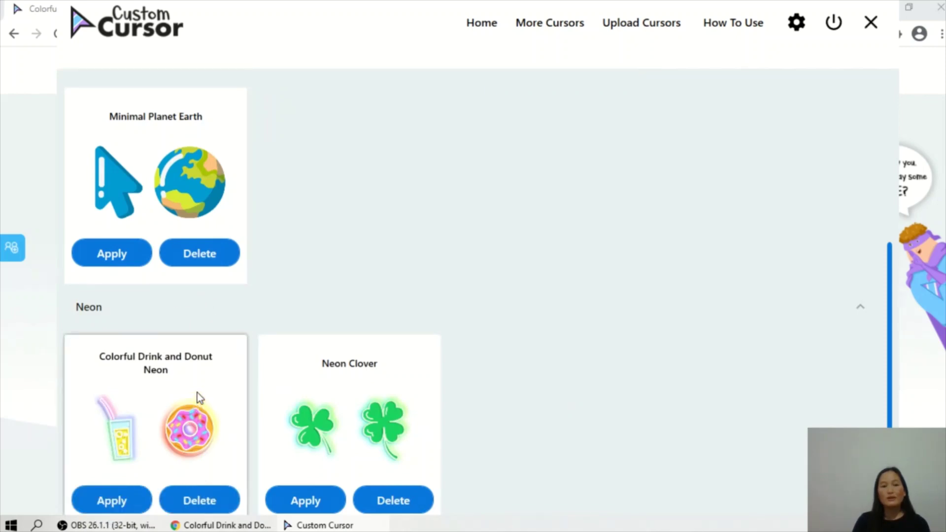
pyautogui.click(114, 503)
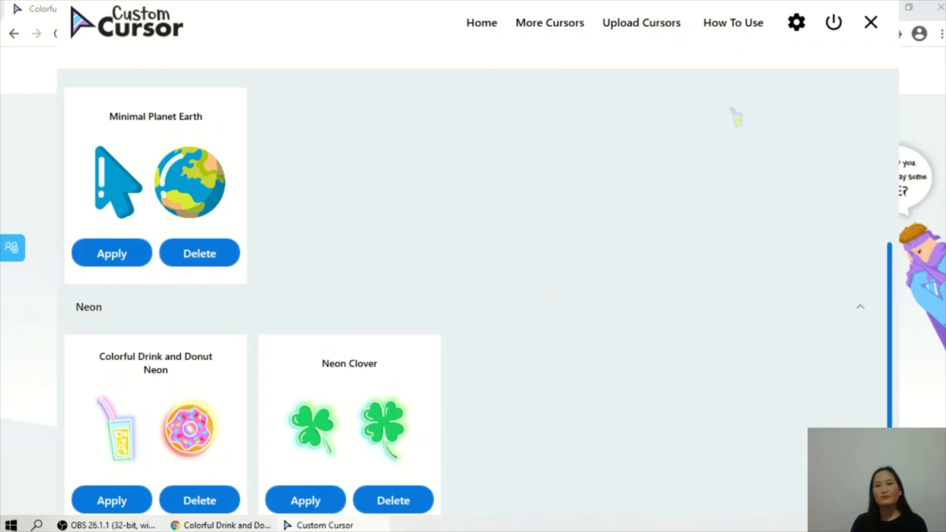
pyautogui.click(871, 22)
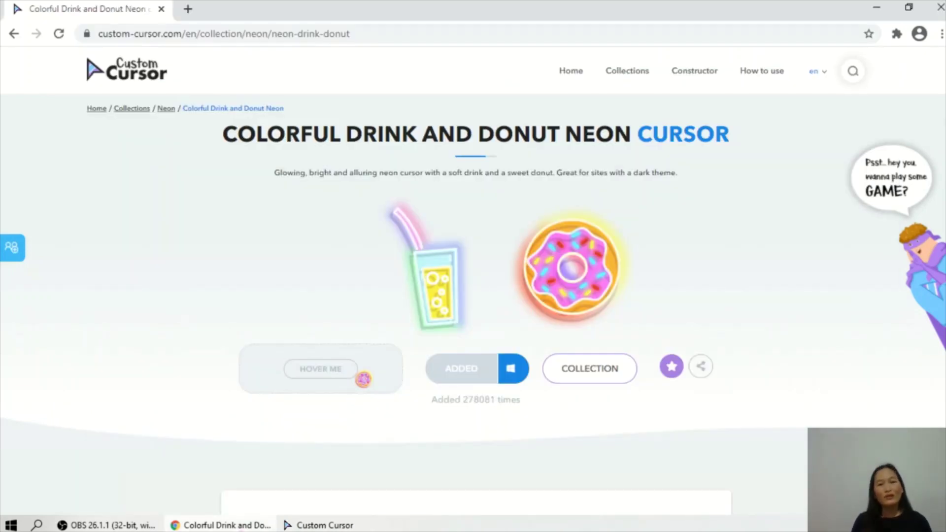